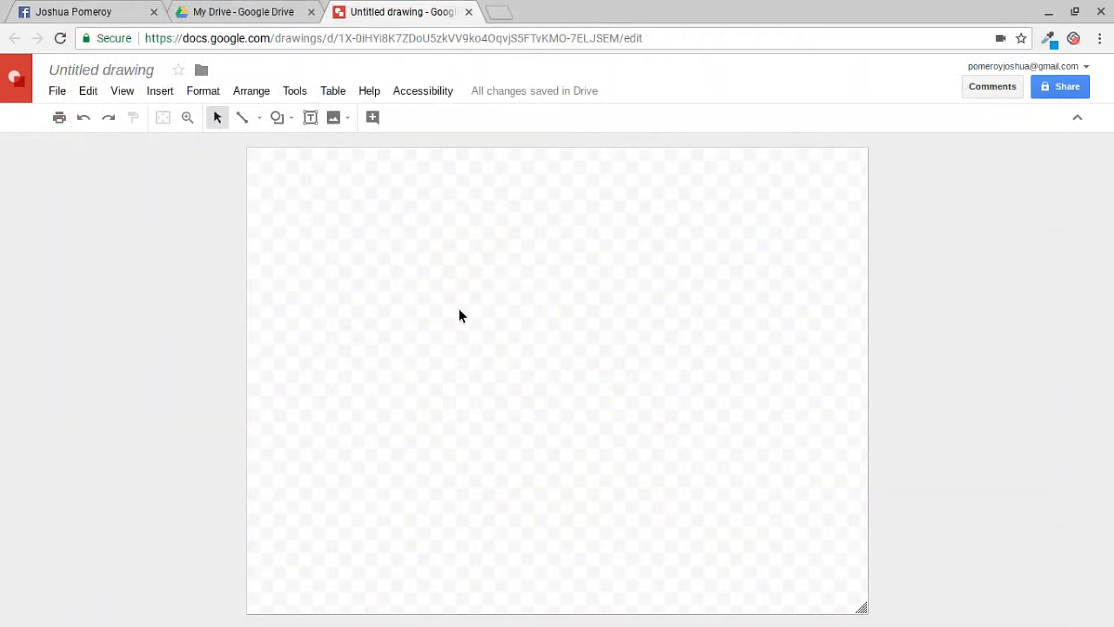
- Draw a circle with the Oval shape near the canvas top-left and nudge it up slightly
left_click(278, 118)
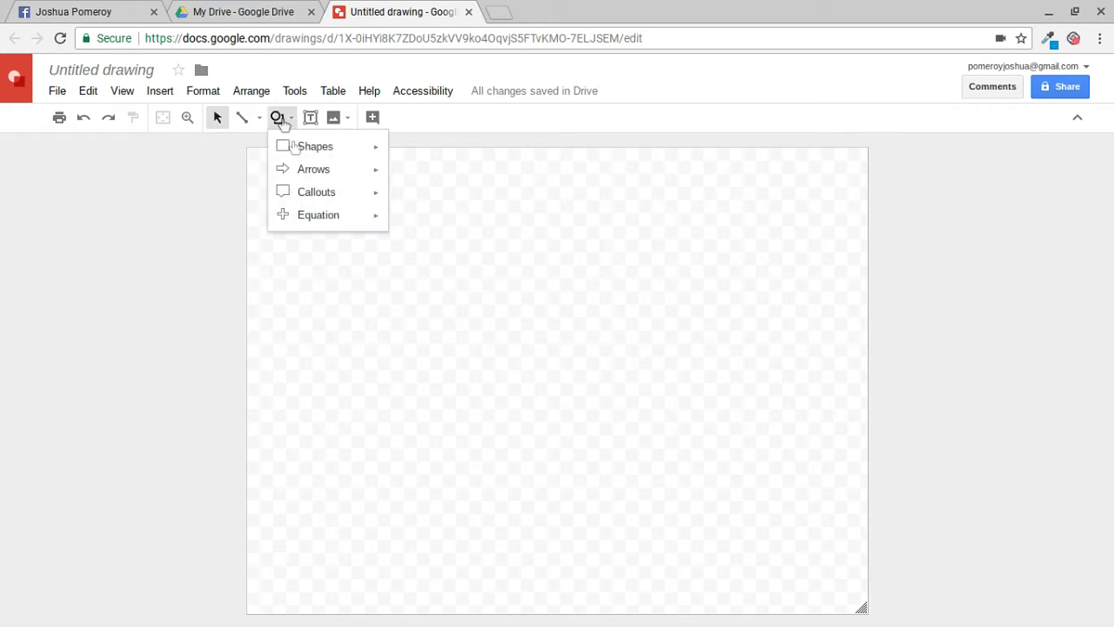
left_click(418, 152)
left_click_drag(306, 225, 476, 395)
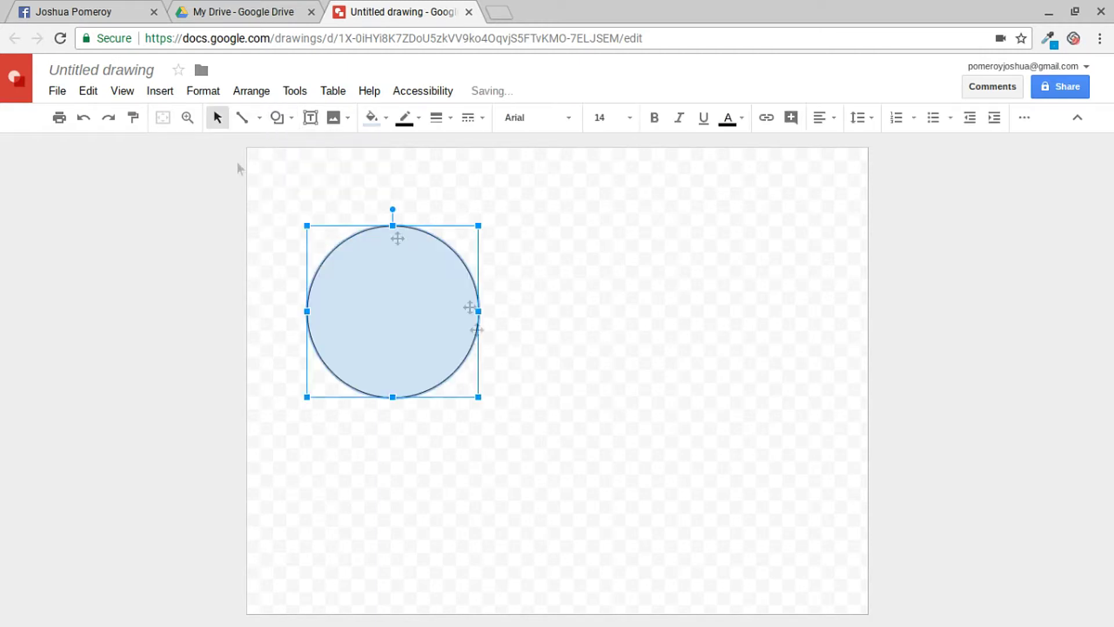
left_click_drag(402, 304, 408, 280)
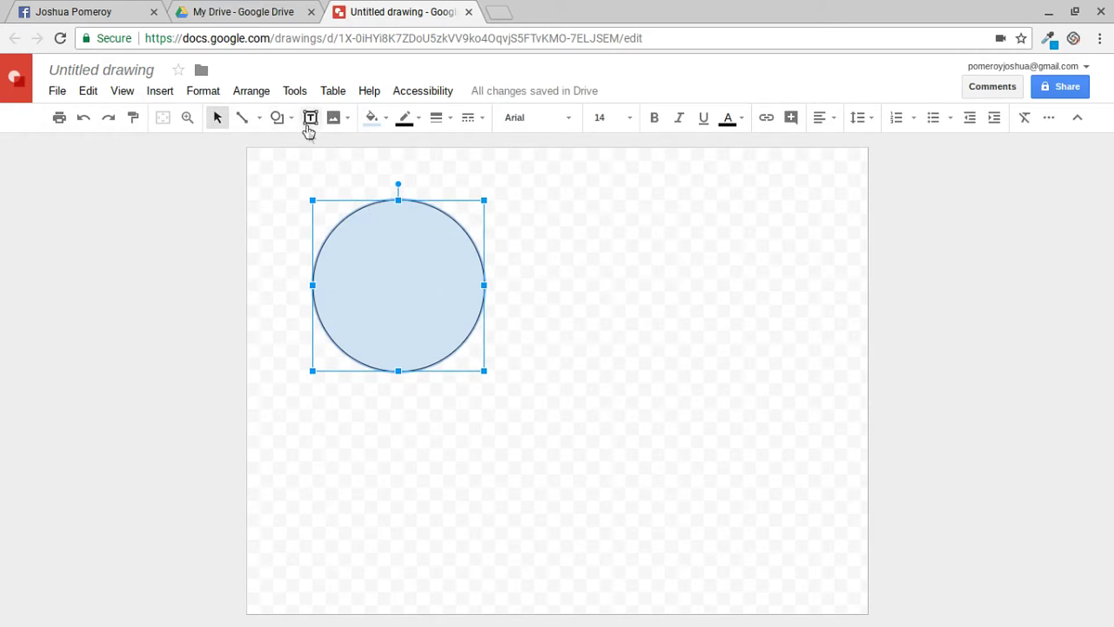
- Draw a narrow ellipse and place it over the red circle
left_click(285, 119)
mouse_move(313, 147)
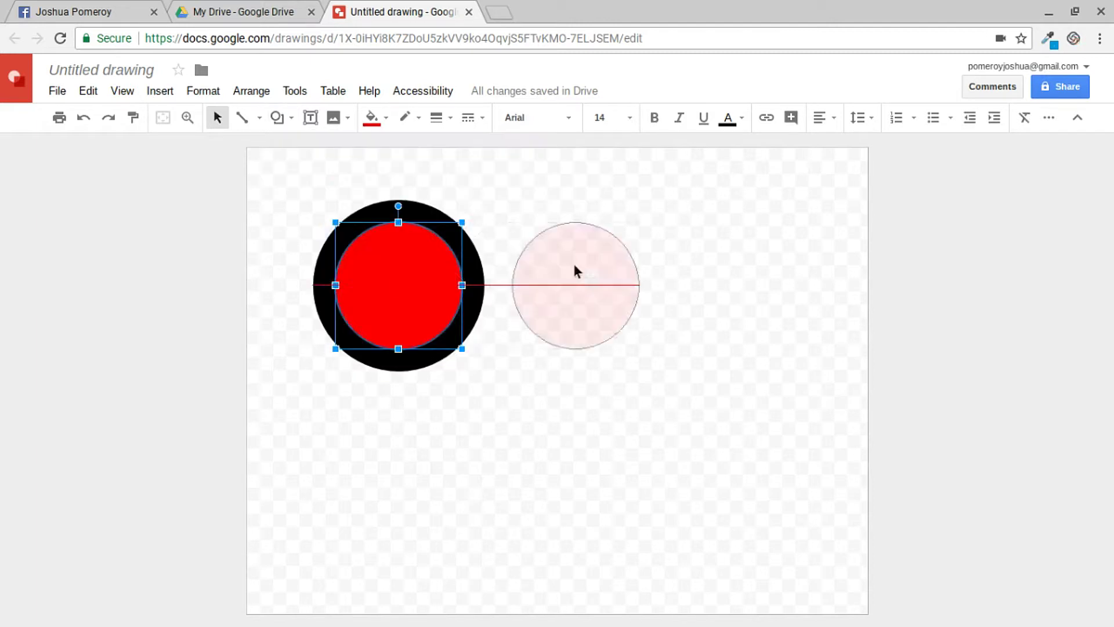
left_click_drag(575, 269, 592, 271)
left_click_drag(642, 243, 612, 244)
left_click_drag(557, 243, 399, 262)
- Fill the top highlight oval white and add a bright red oval lower inside the circle
left_click(371, 118)
left_click(395, 269)
left_click(372, 117)
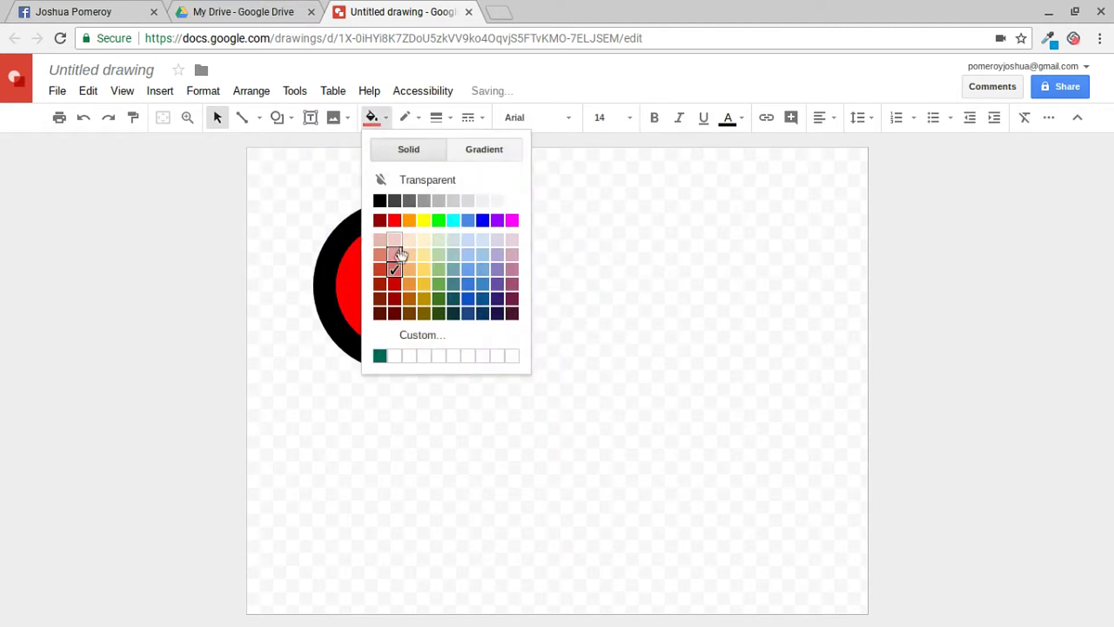
left_click(511, 201)
left_click_drag(517, 181, 404, 327)
left_click(371, 117)
left_click(390, 219)
- Make the inner circle dark red and shrink the outer ring with a dark grey gradient
left_click(348, 281)
left_click(372, 117)
left_click(391, 279)
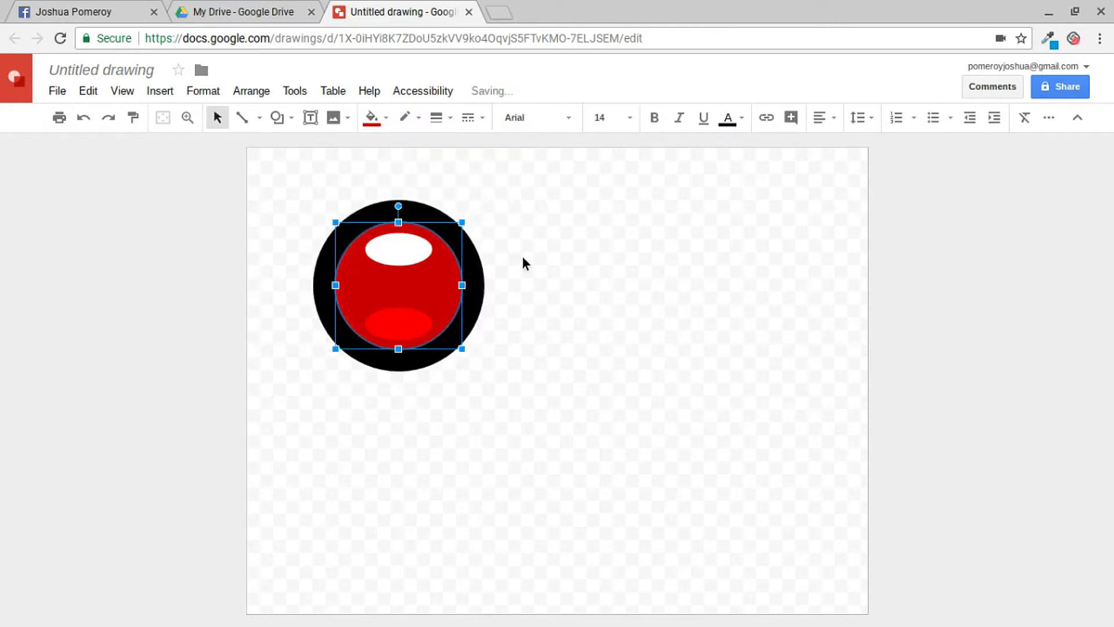
left_click(482, 226)
left_click_drag(484, 200, 473, 212)
left_click(372, 118)
left_click(385, 212)
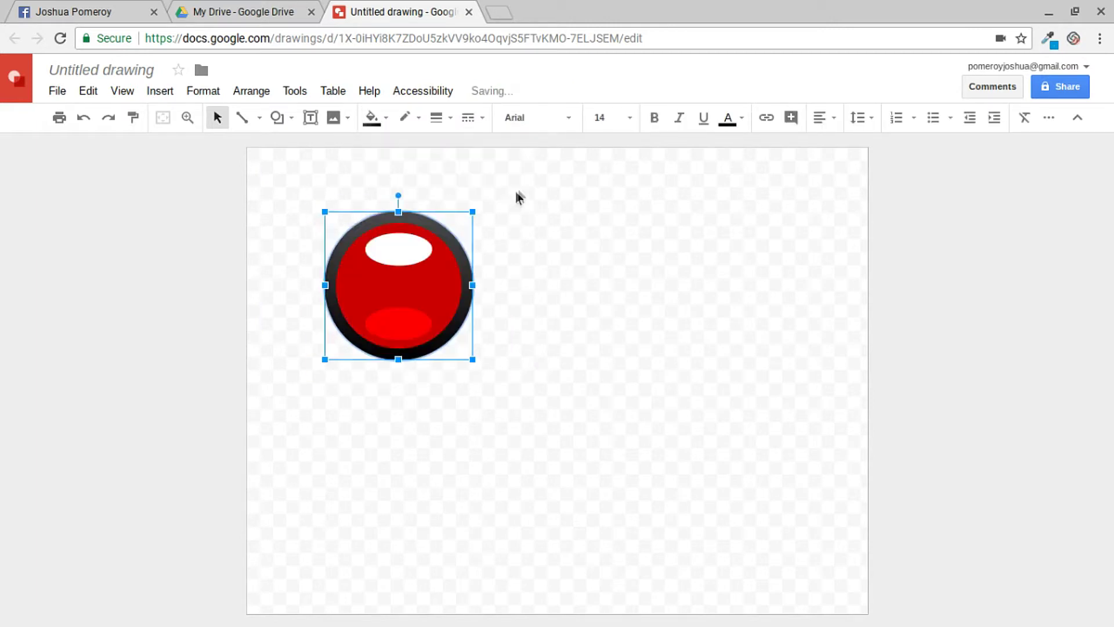
left_click(289, 408)
left_click_drag(487, 395, 287, 193)
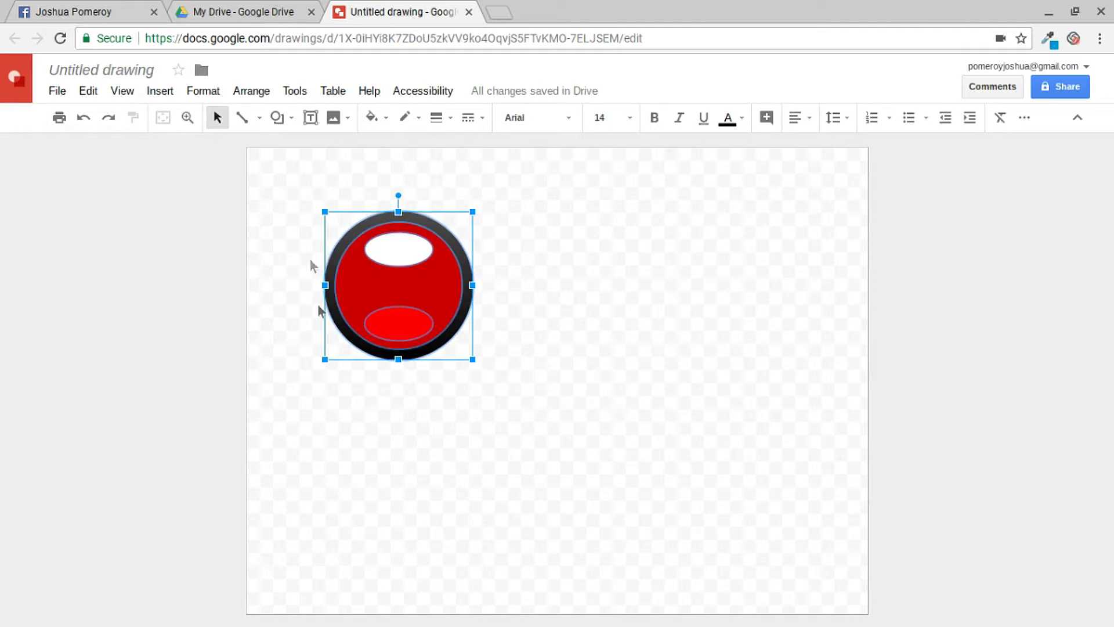
left_click(289, 286)
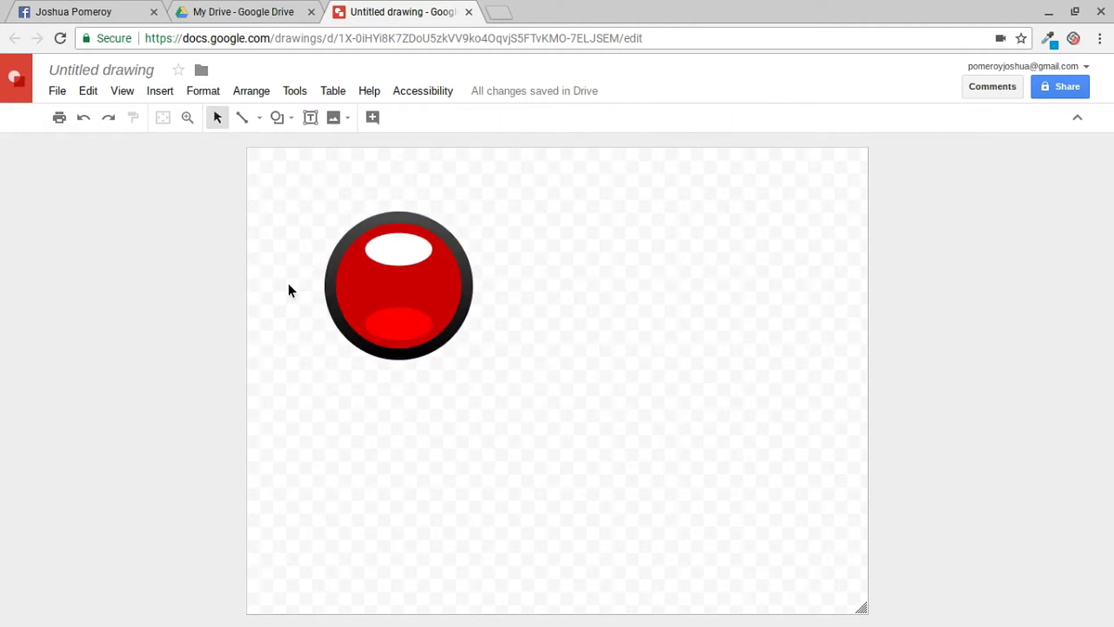
- Group all the button's shapes with Ctrl+Alt+G and shrink the group
key("ctrl+a")
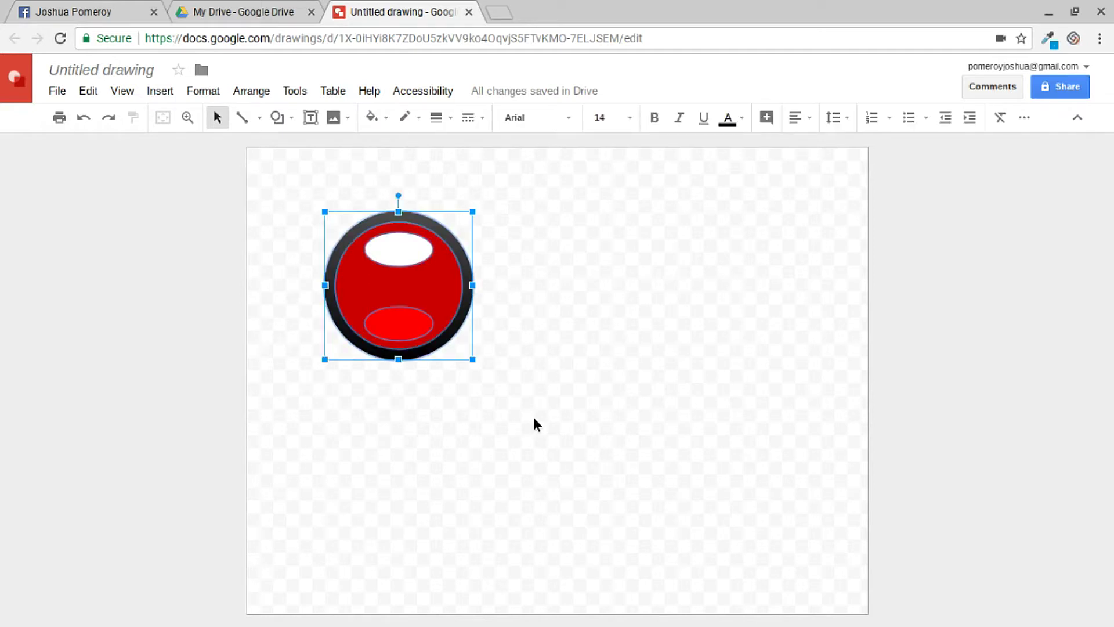
key("ctrl+alt+g")
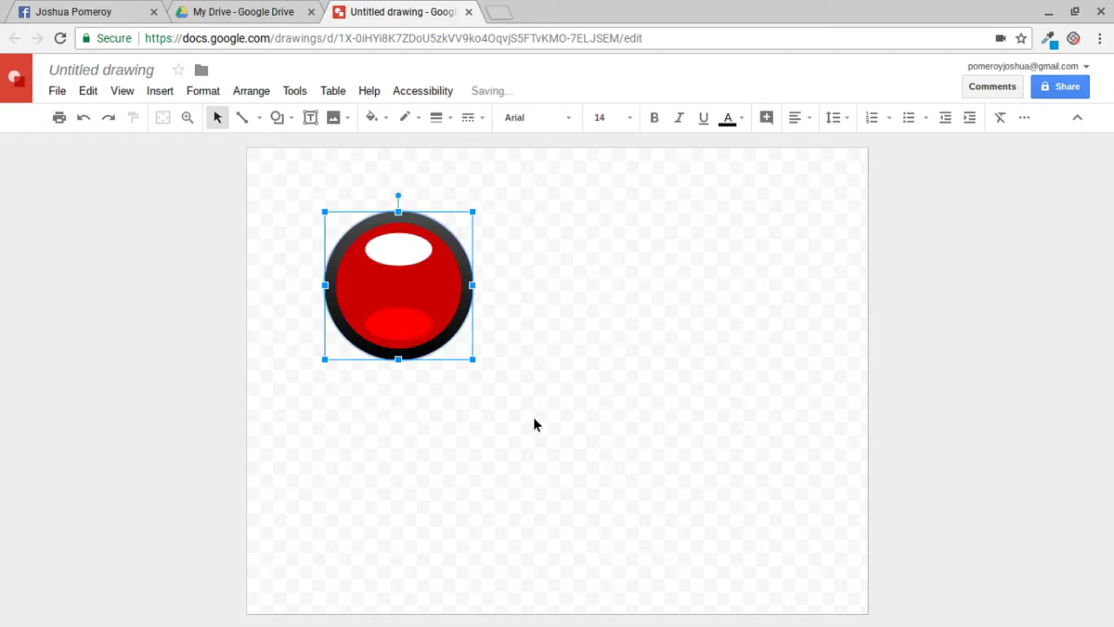
left_click(534, 423)
left_click_drag(416, 296, 383, 273)
left_click_drag(440, 336, 396, 292)
left_click(510, 300)
- Move the grouped button off the page into the left margin
left_click_drag(364, 246, 599, 290)
left_click(551, 374)
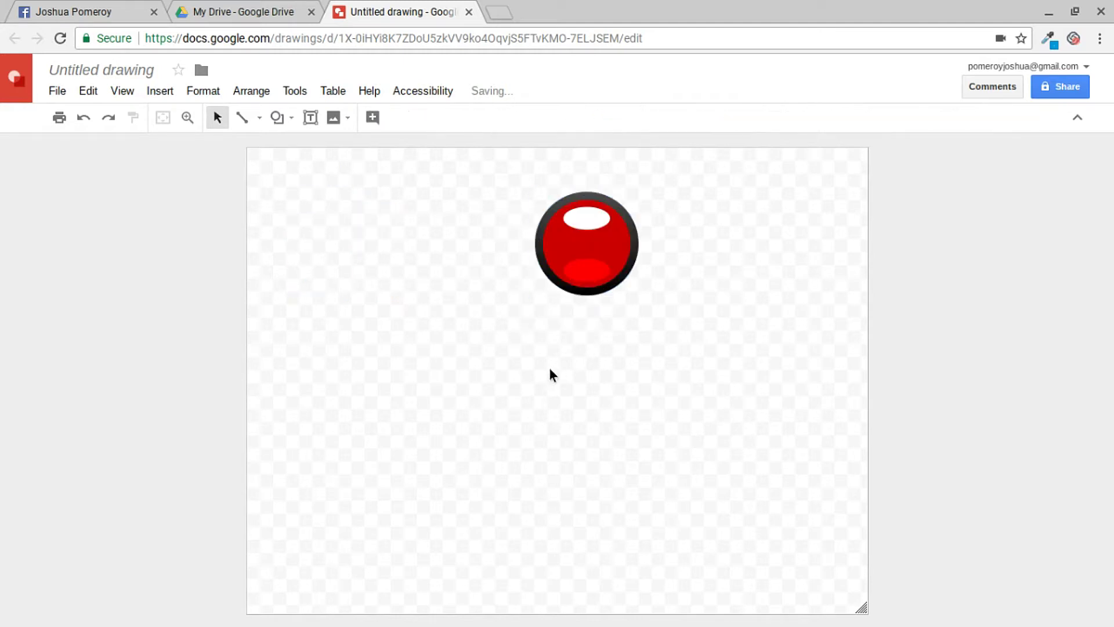
left_click(604, 274)
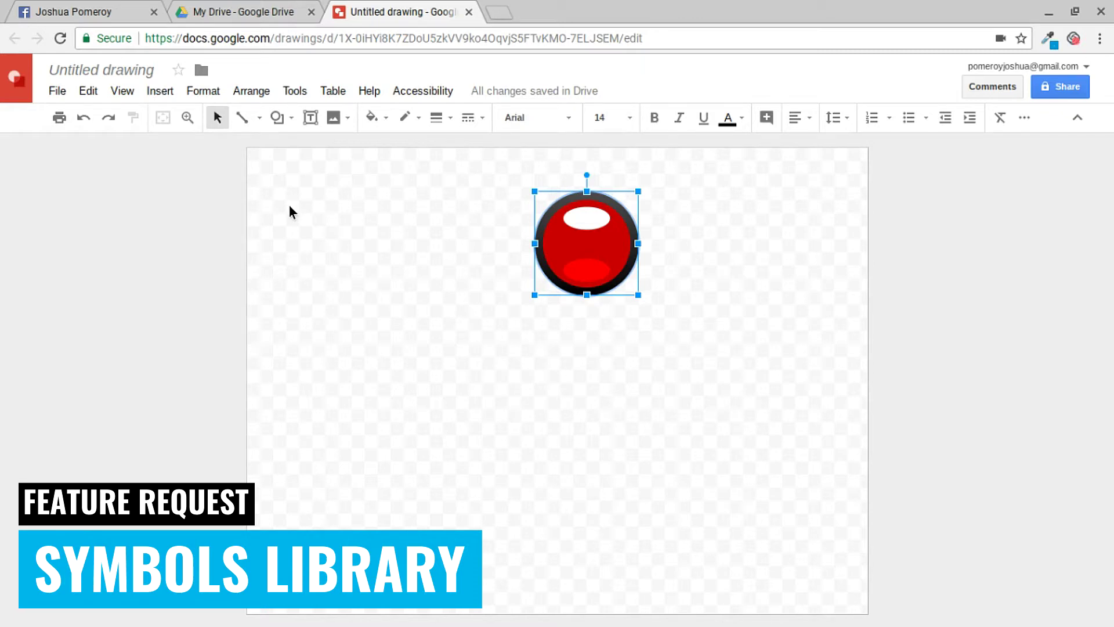
left_click_drag(589, 231, 184, 193)
left_click(464, 197)
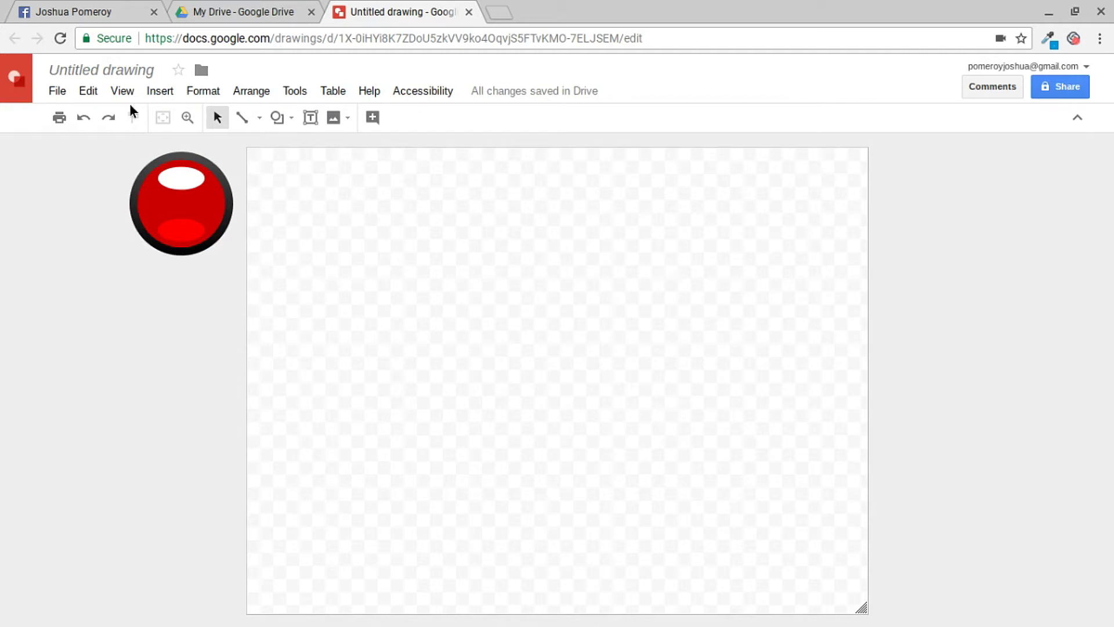
- Insert the blue circle template from Insert > Diagram's Relationship category
left_click(162, 92)
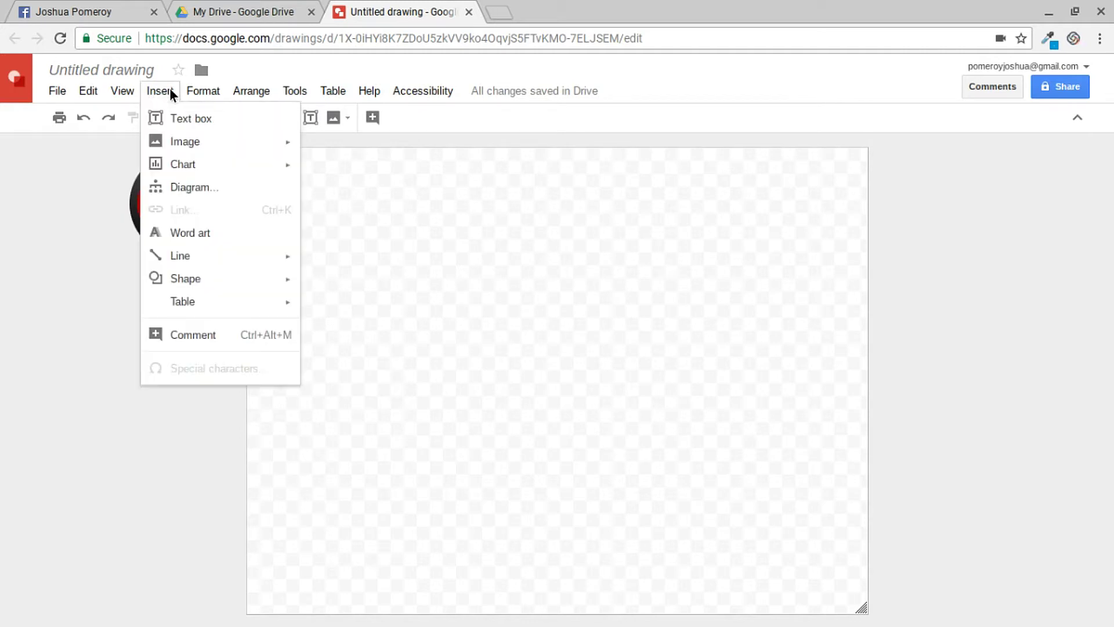
left_click(186, 187)
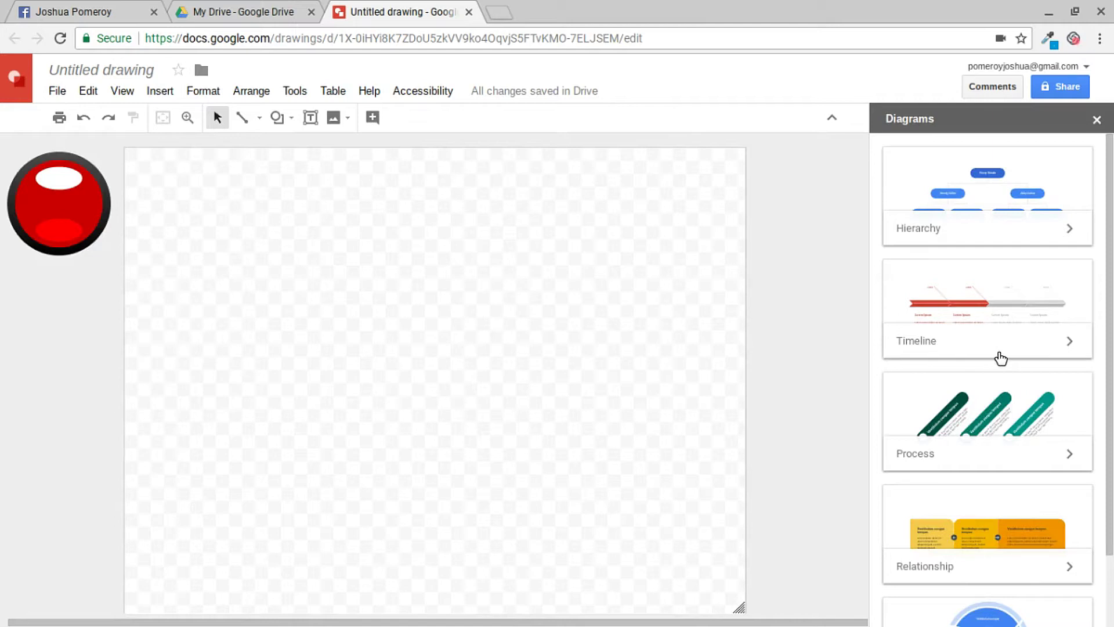
scroll(998, 356, "down", 2)
scroll(996, 384, "up", 2)
left_click(994, 559)
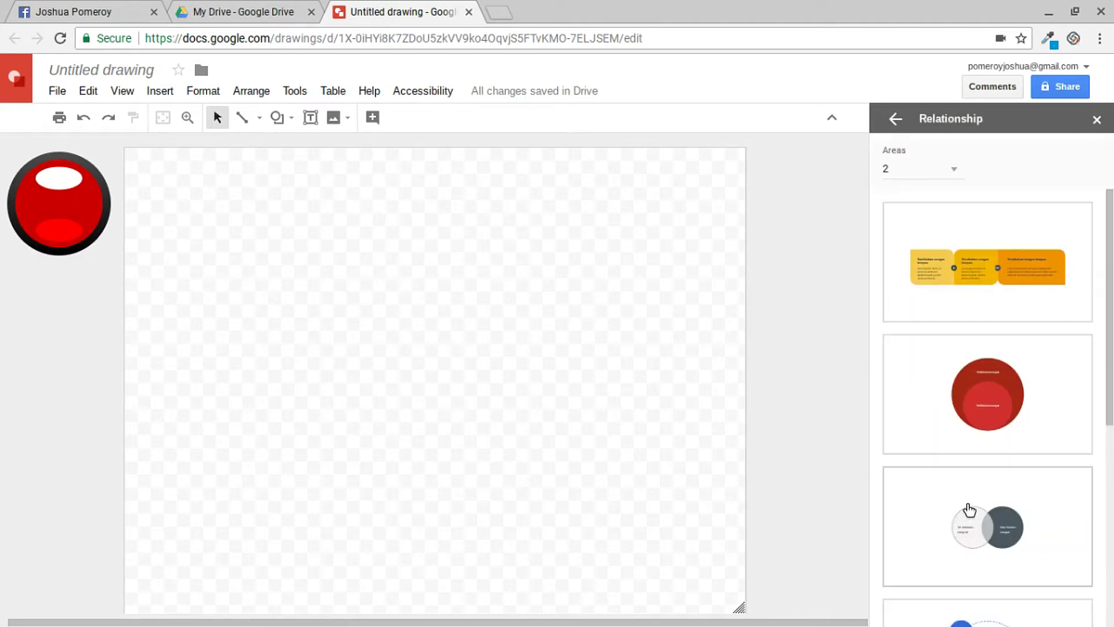
scroll(981, 383, "down", 5)
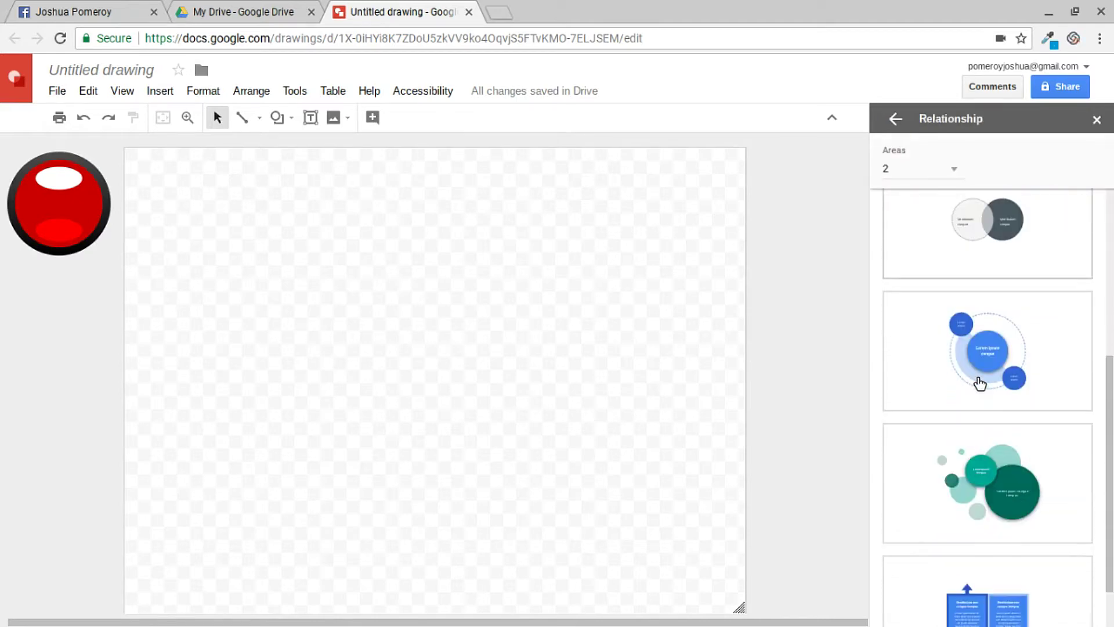
left_click(1008, 389)
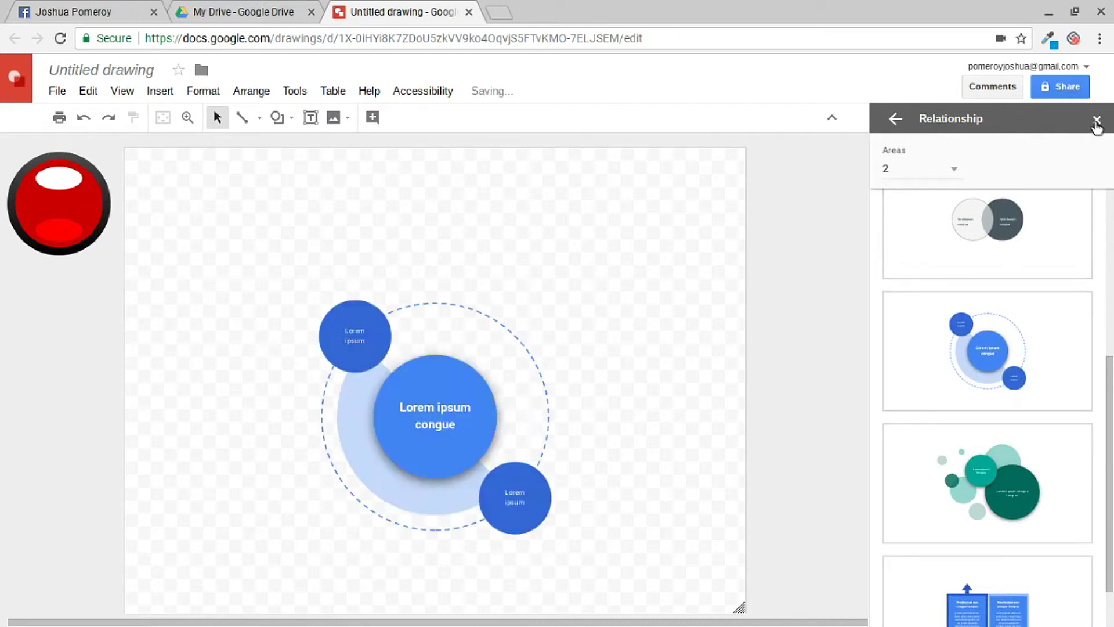
- Inspect the blue diagram's circles, crescent and 'congue' text, and browse the shape types
left_click(457, 377)
left_click(368, 319)
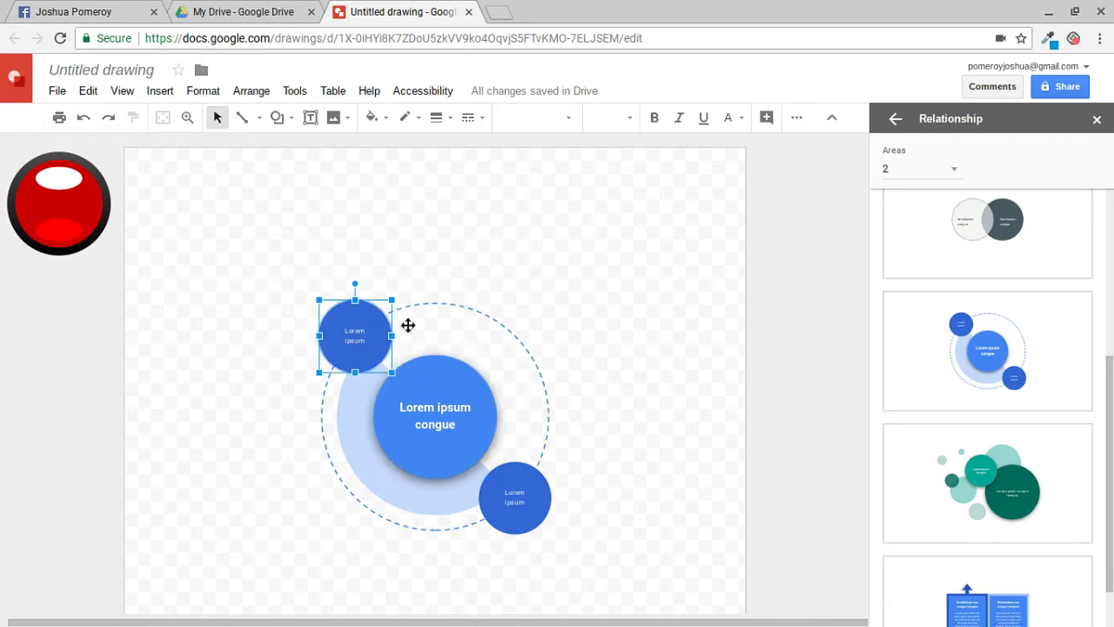
left_click(481, 311)
left_click(347, 416)
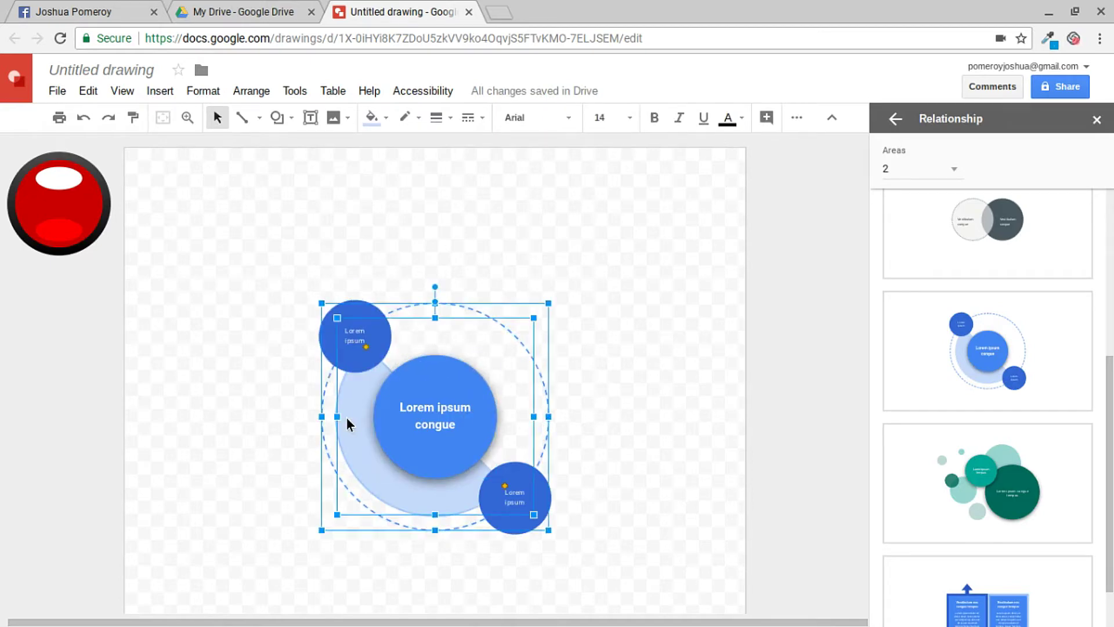
left_click(279, 119)
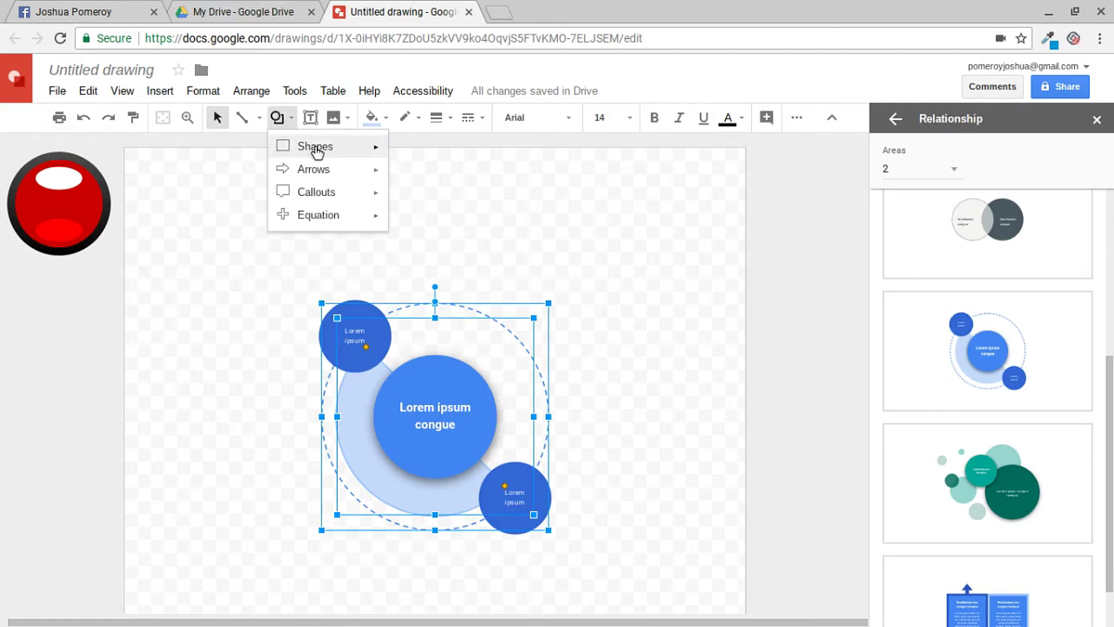
mouse_move(314, 150)
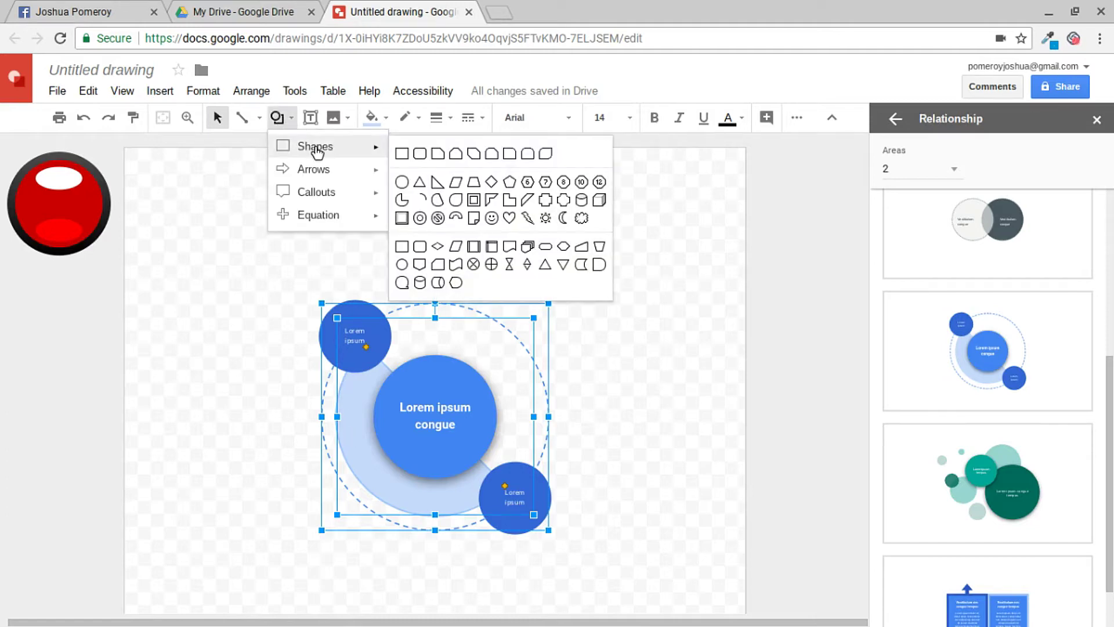
left_click(402, 200)
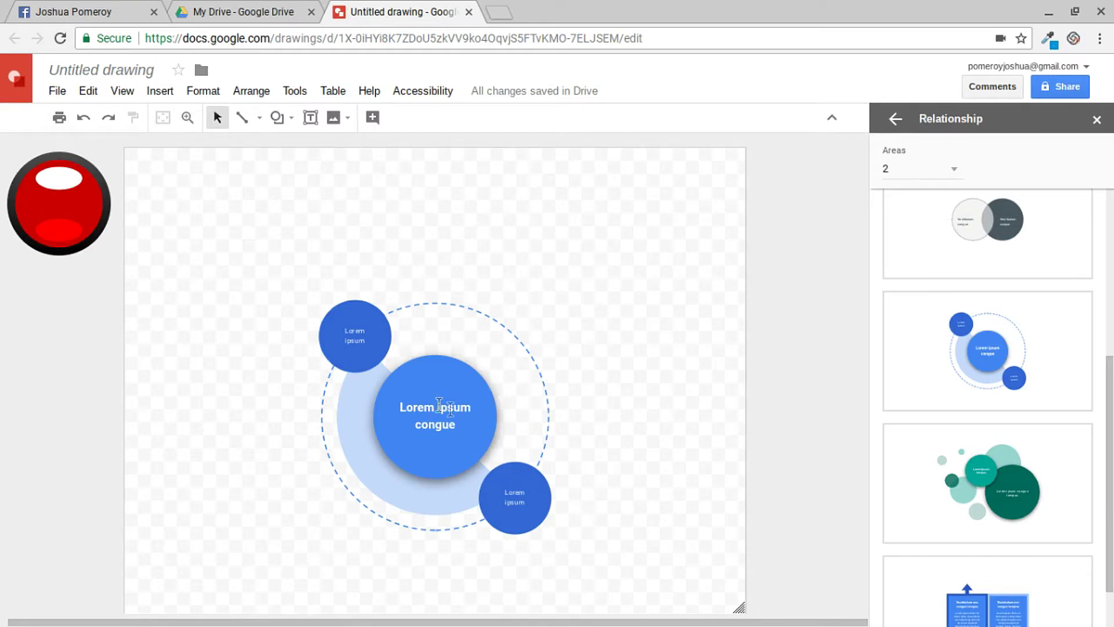
left_click(438, 426)
double_click(438, 426)
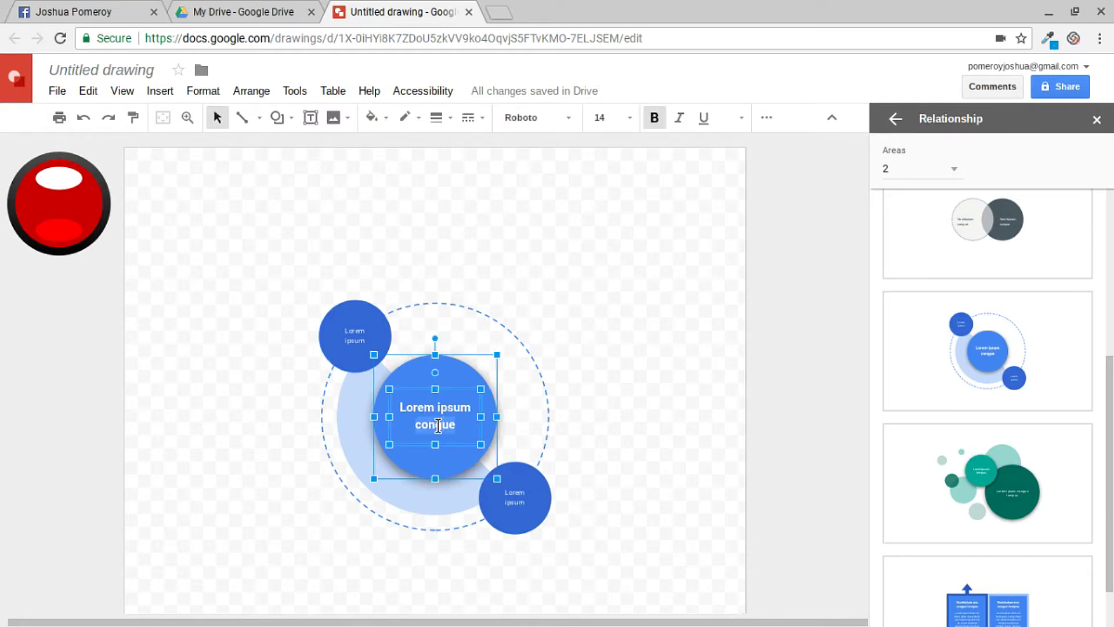
left_click(640, 336)
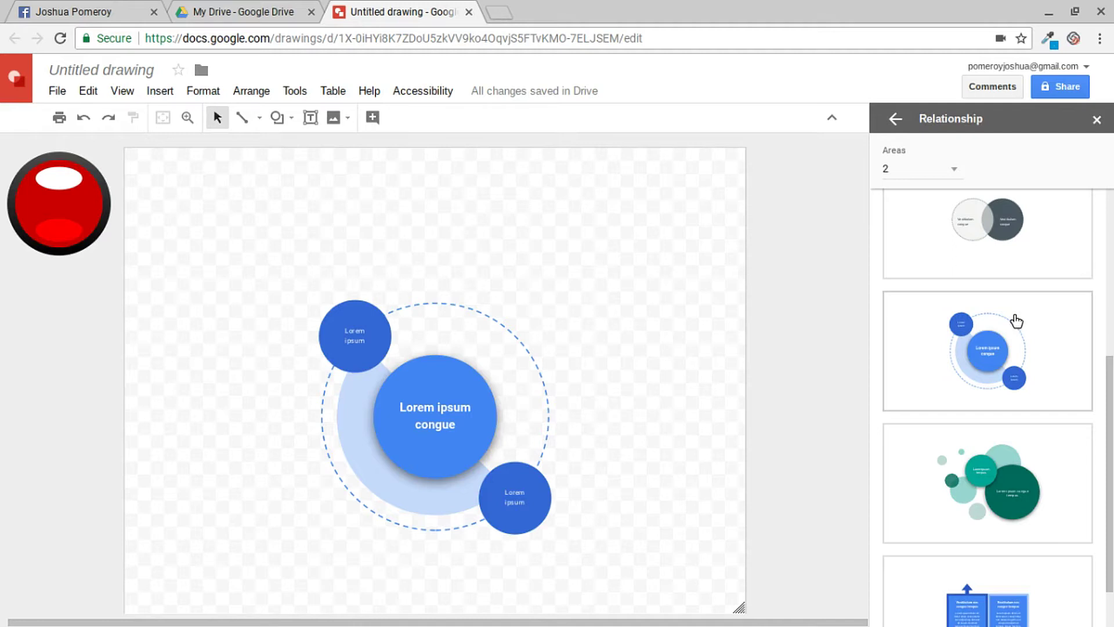
- Insert the teal bubble Relationship template, try moving it, then delete it
scroll(1013, 322, "down", 1)
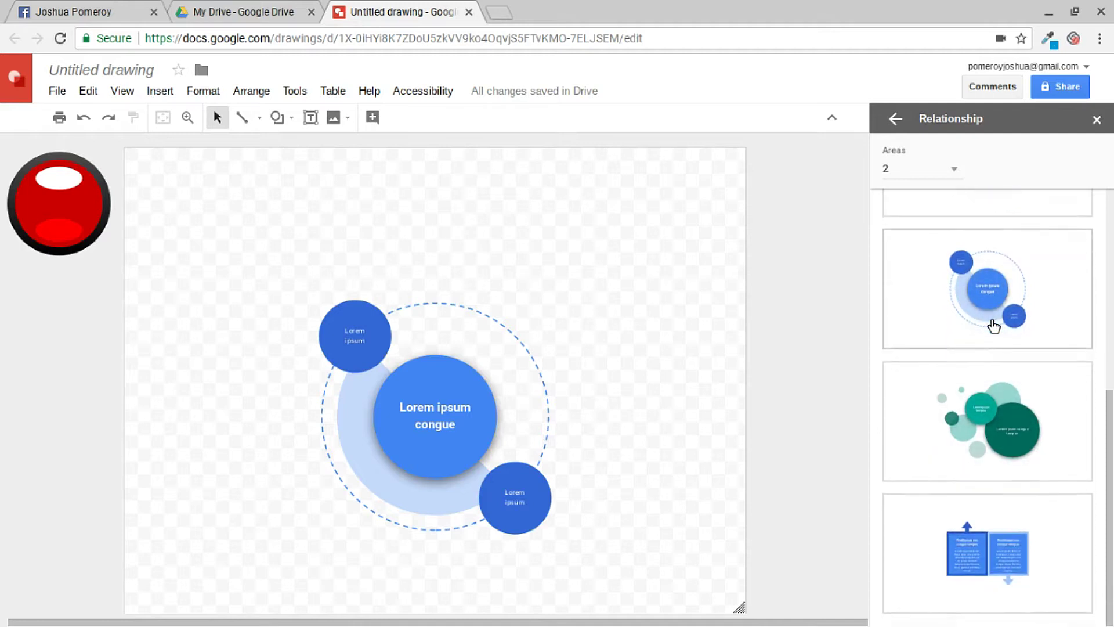
left_click(1009, 432)
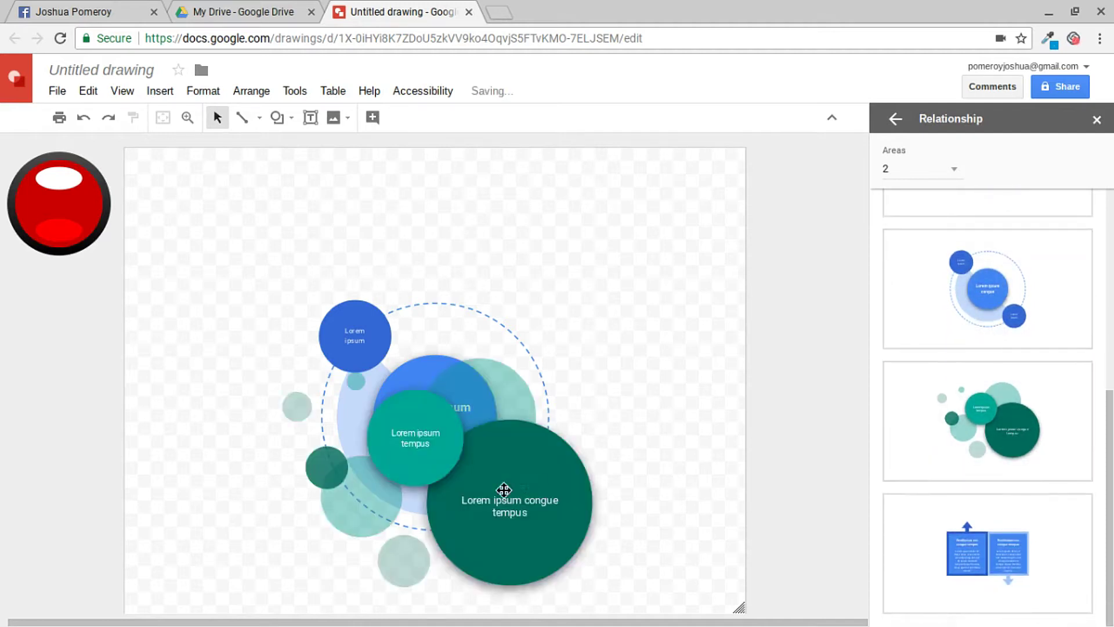
left_click_drag(696, 275, 259, 570)
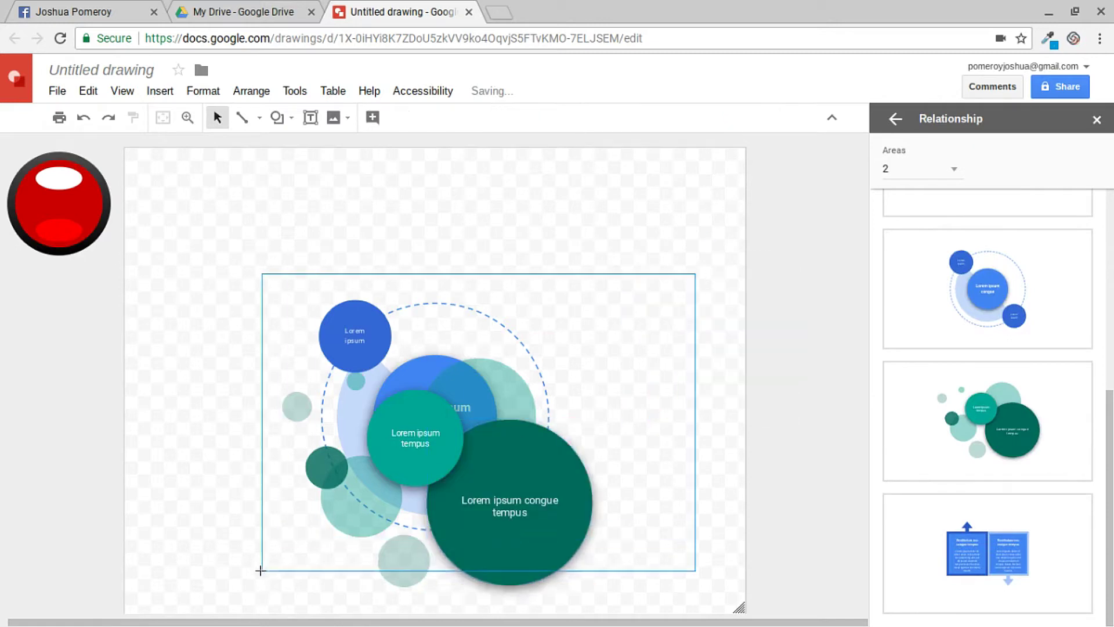
left_click_drag(650, 381, 791, 366)
key("ctrl+z")
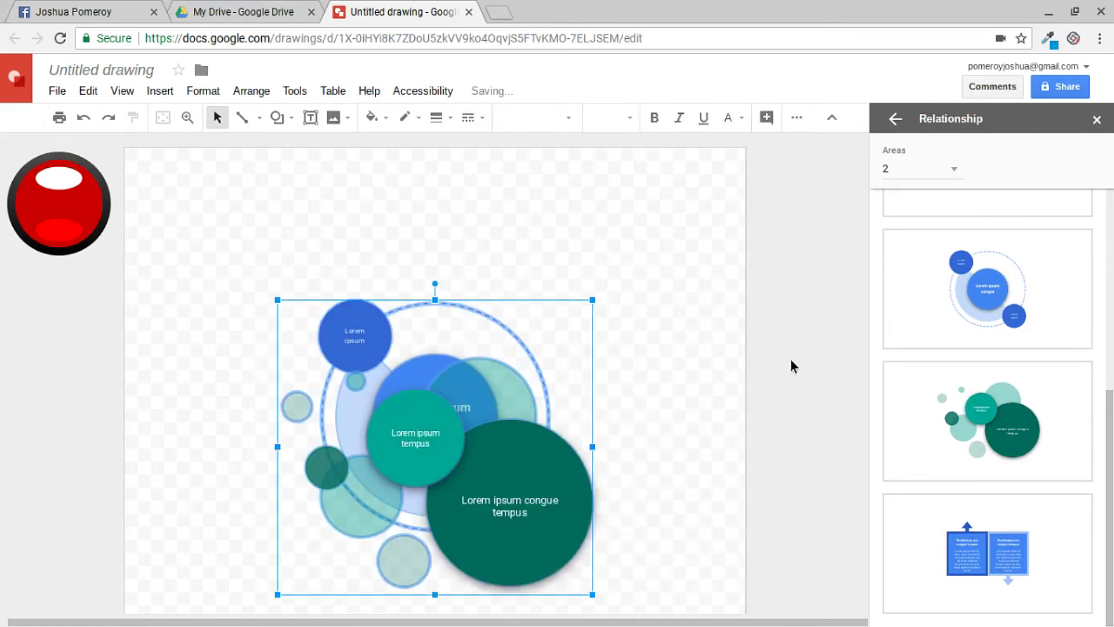
key("Delete")
- Delete the blue diagram, then insert and delete the teal template again
left_click_drag(651, 242, 220, 588)
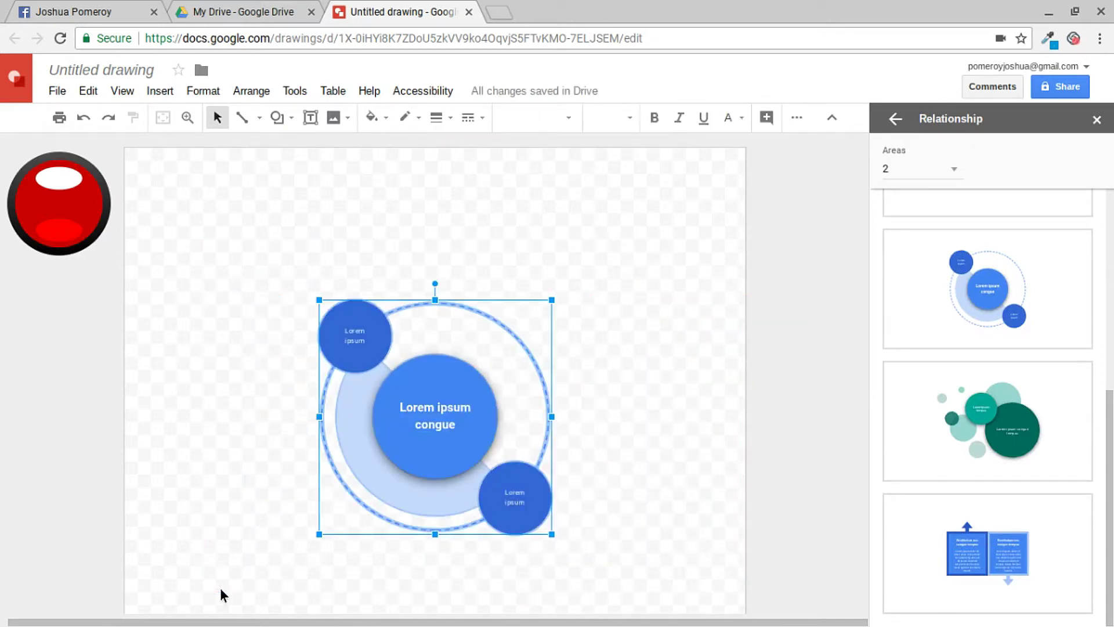
key("Delete")
left_click(988, 420)
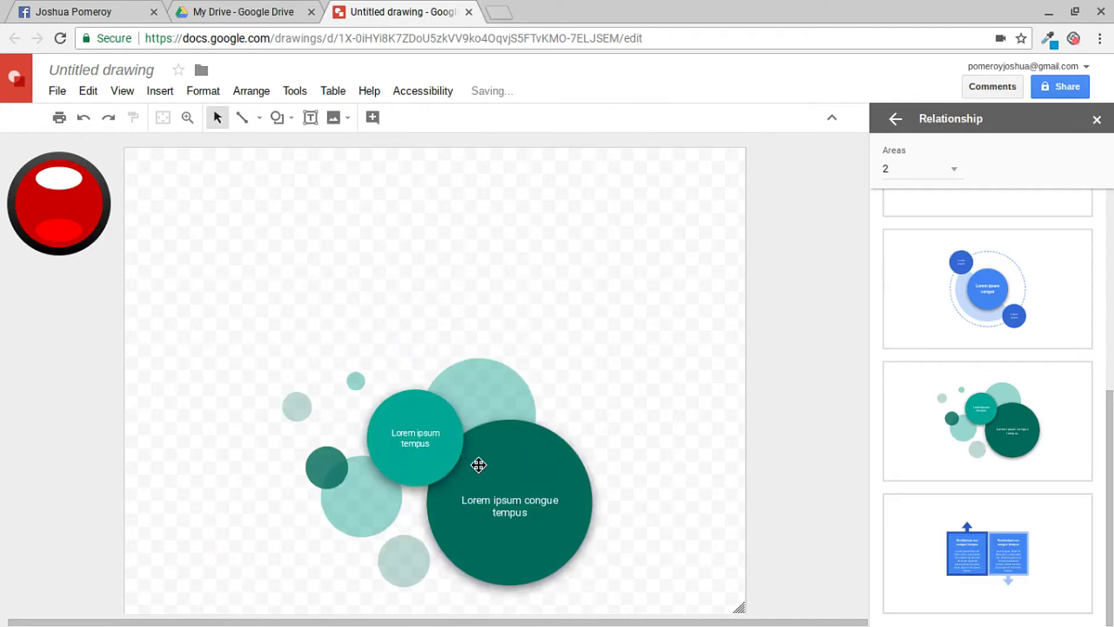
left_click(480, 462)
left_click(416, 411)
left_click_drag(682, 312, 227, 587)
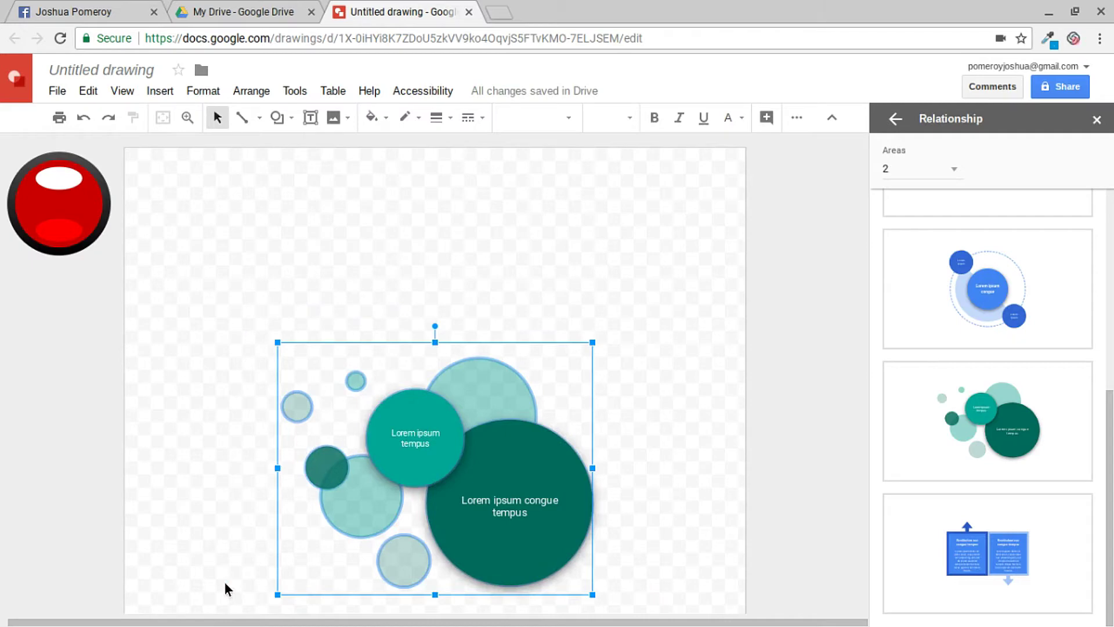
key("Delete")
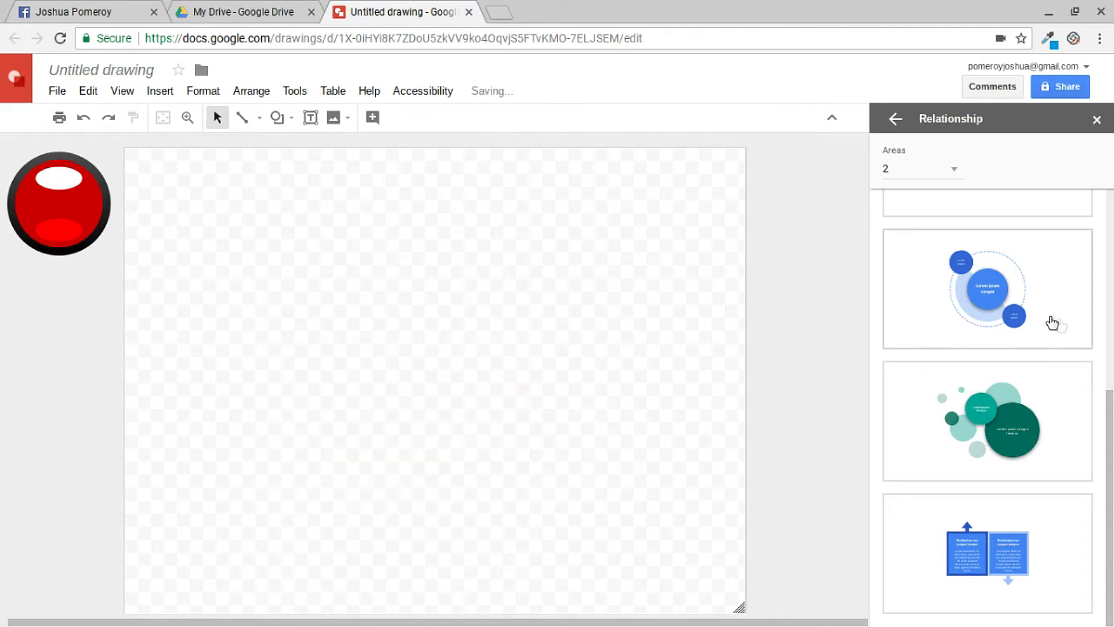
- Drag the red button from the margin onto the canvas's top-right corner and deselect it
scroll(1029, 415, "up", 5)
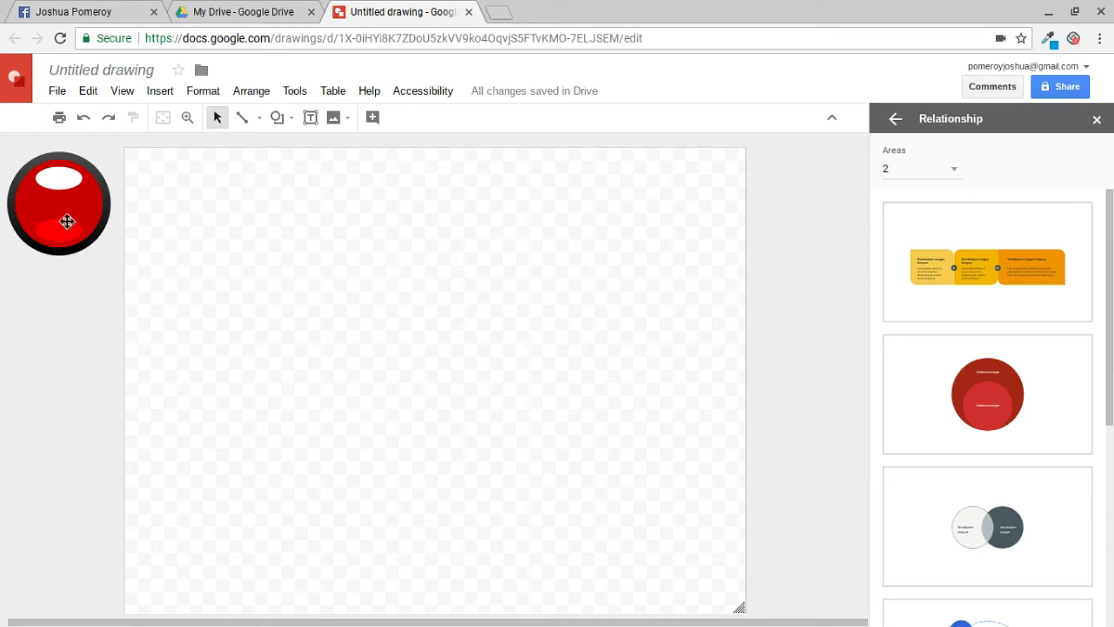
left_click_drag(67, 221, 652, 229)
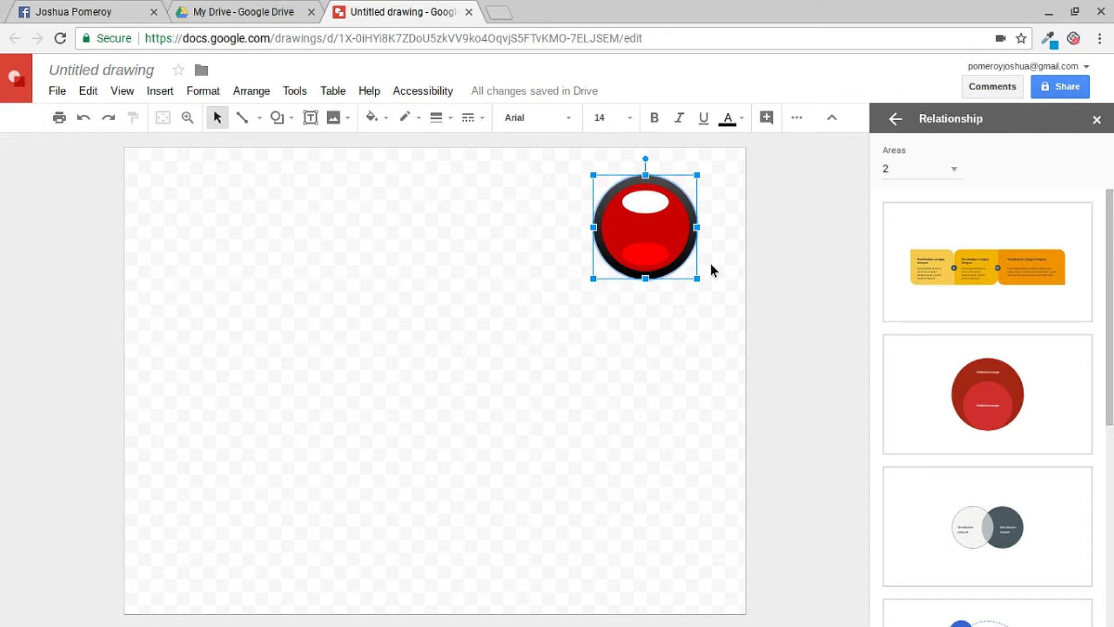
left_click(783, 227)
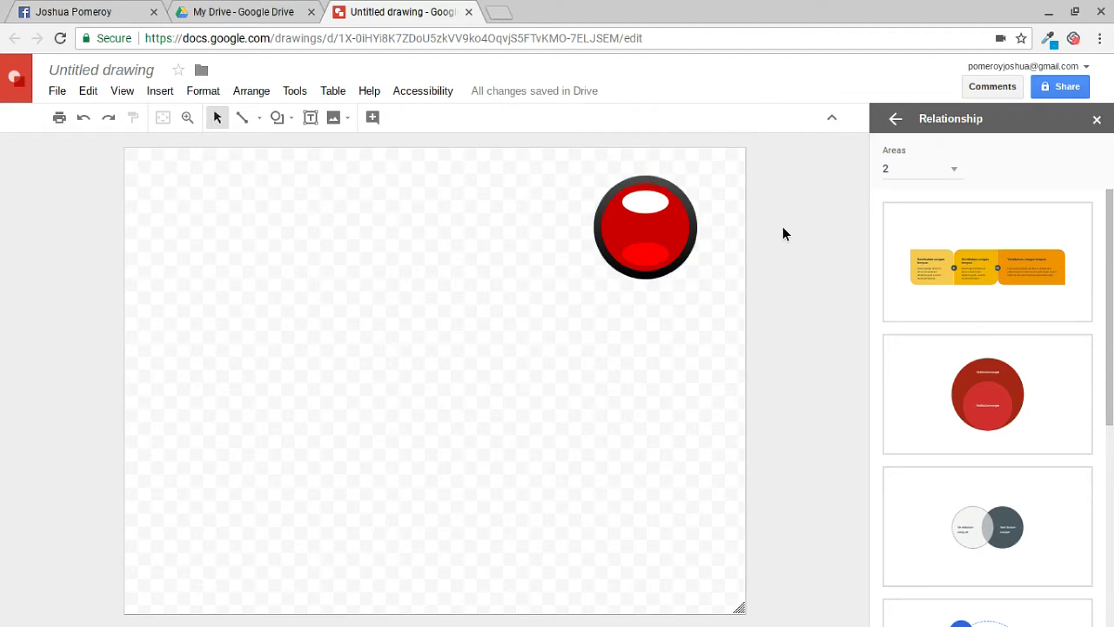
scroll(1001, 261, "down", 6)
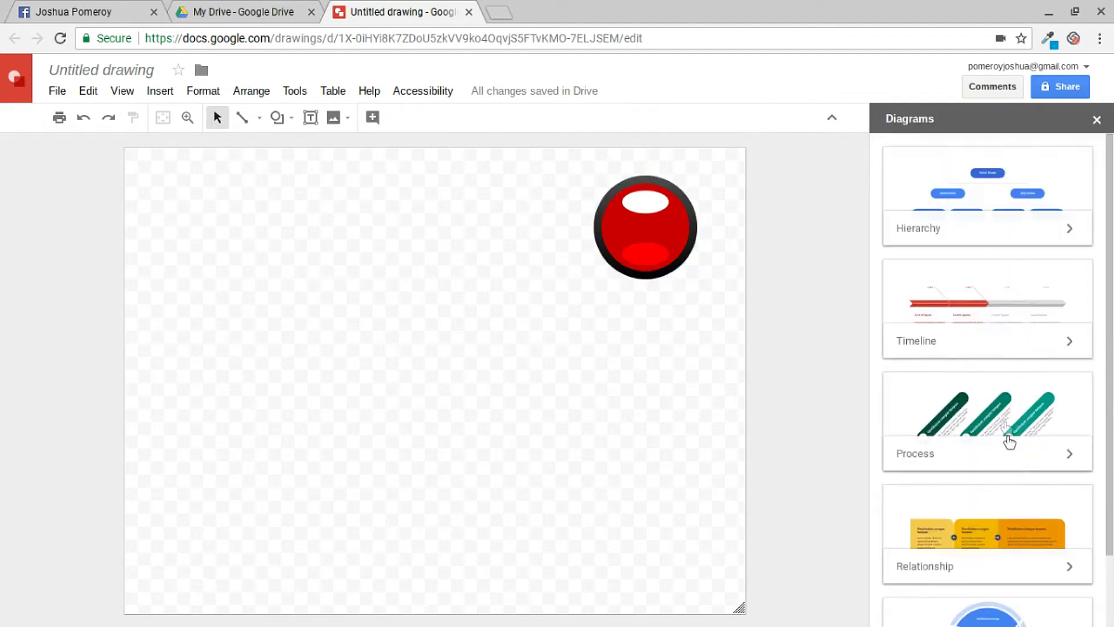
scroll(1008, 441, "down", 2)
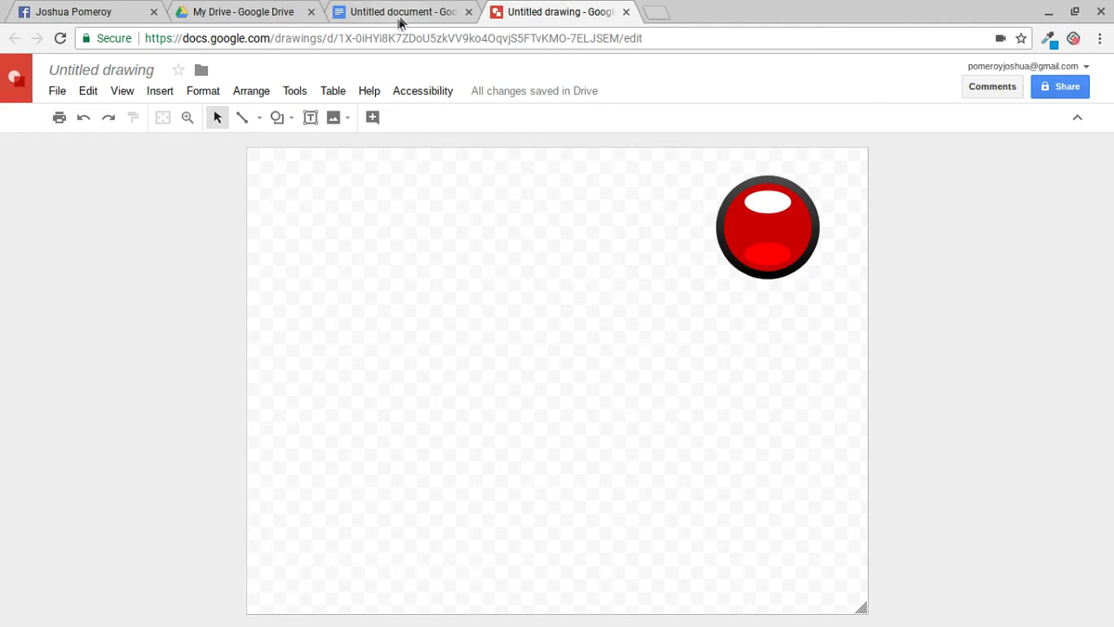
- Pull the Docs document's right margin in to 6.25 inches, then return to the drawing
left_click(404, 14)
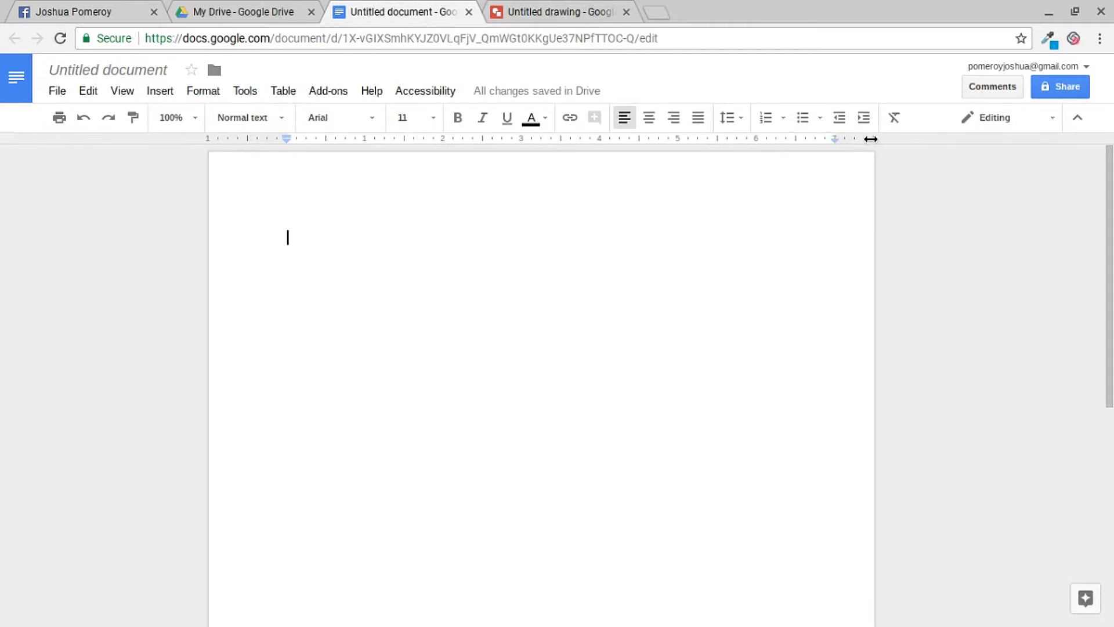
left_click_drag(871, 139, 811, 142)
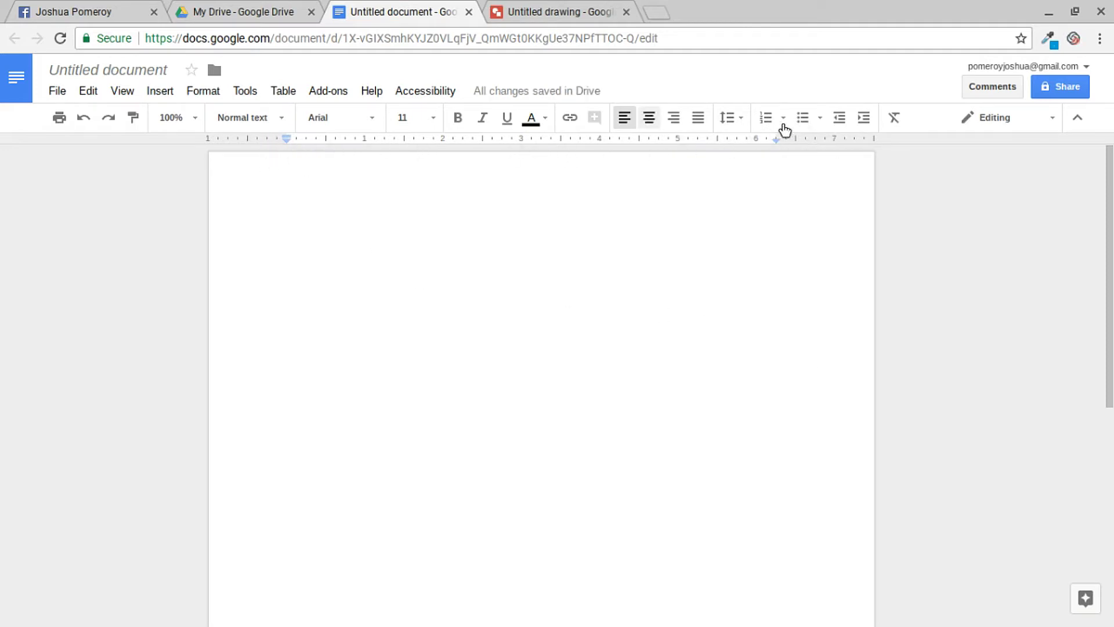
left_click(548, 13)
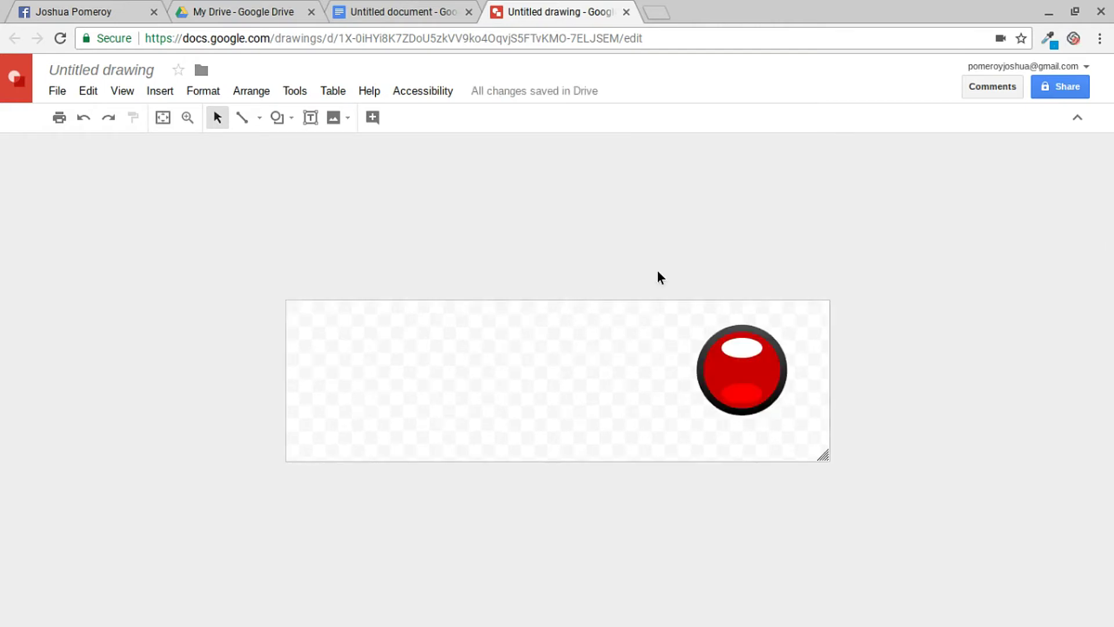
- Undo the wide canvas, check Page setup, and try stretching the canvas before undoing
key("ctrl+z")
left_click(61, 91)
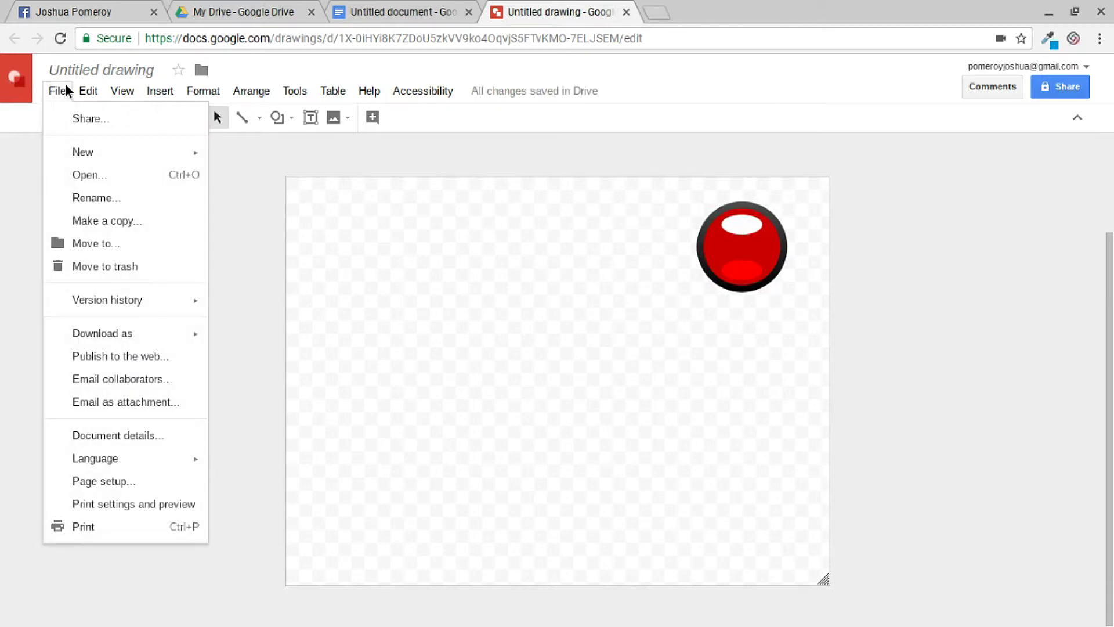
left_click(117, 482)
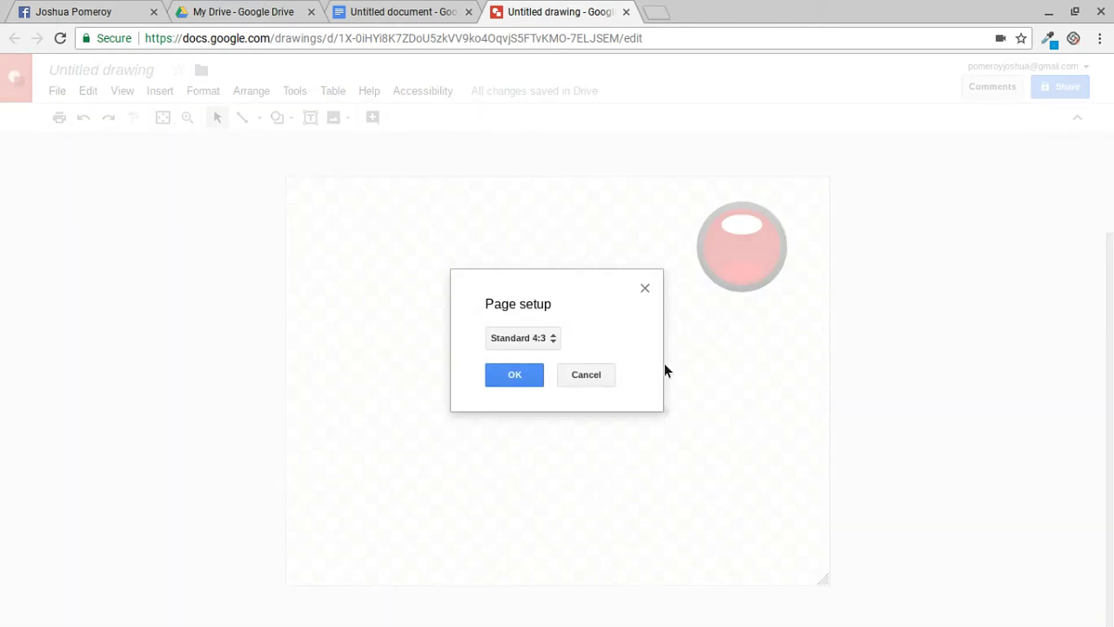
left_click(646, 289)
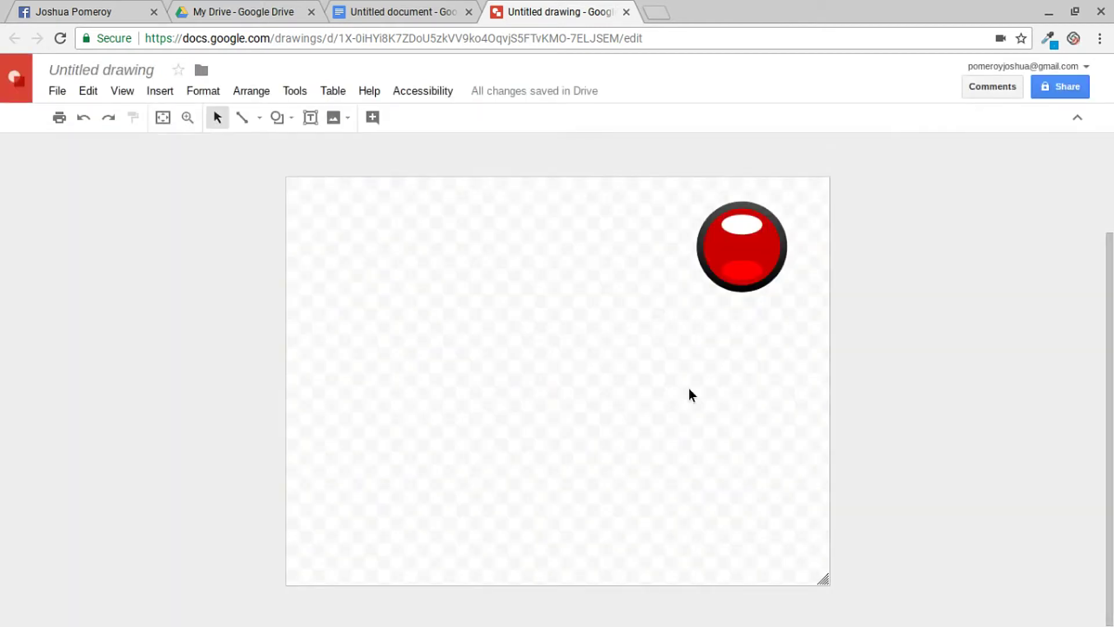
left_click_drag(825, 582, 828, 322)
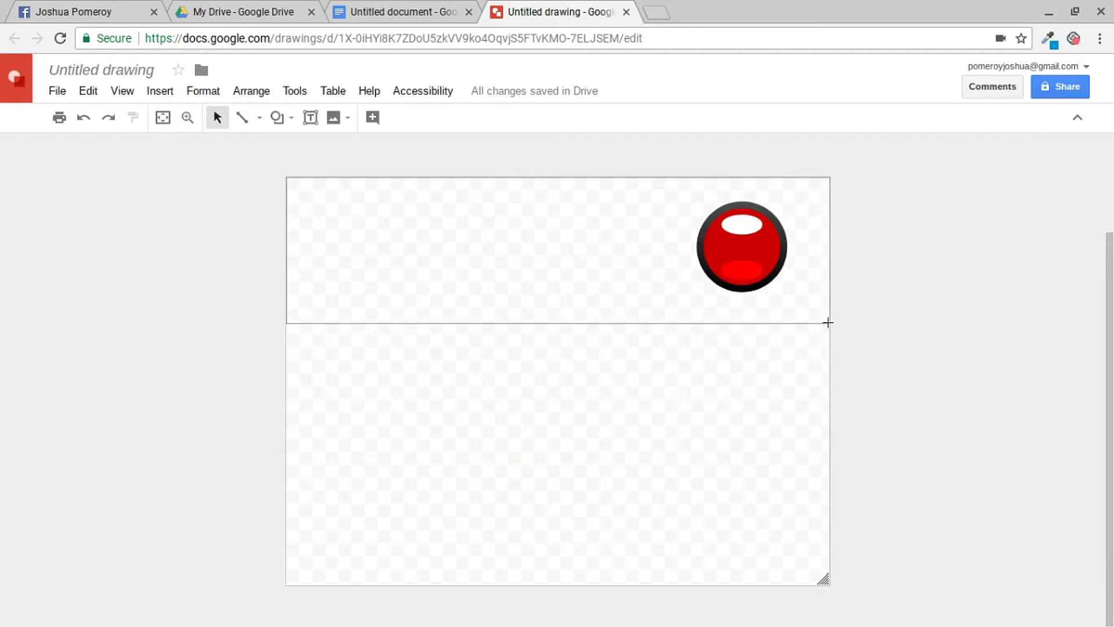
left_click_drag(828, 322, 1026, 399)
key("ctrl+z")
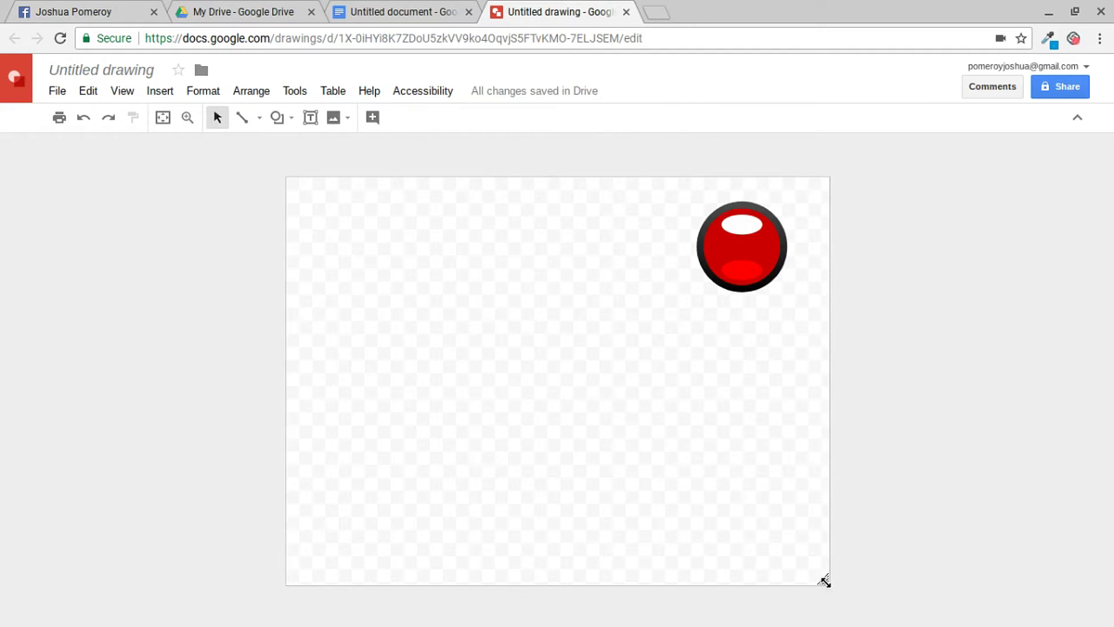
- Drag the canvas corner handle to make the page slightly shorter
left_click_drag(824, 580, 898, 449)
key("ctrl+shift+Tab")
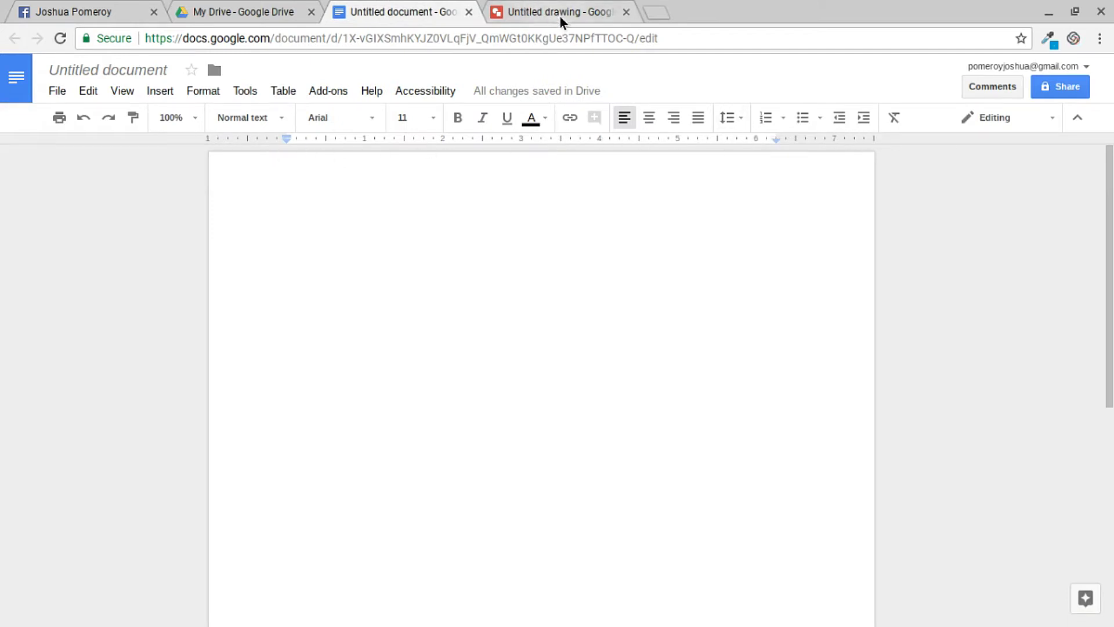
left_click(576, 11)
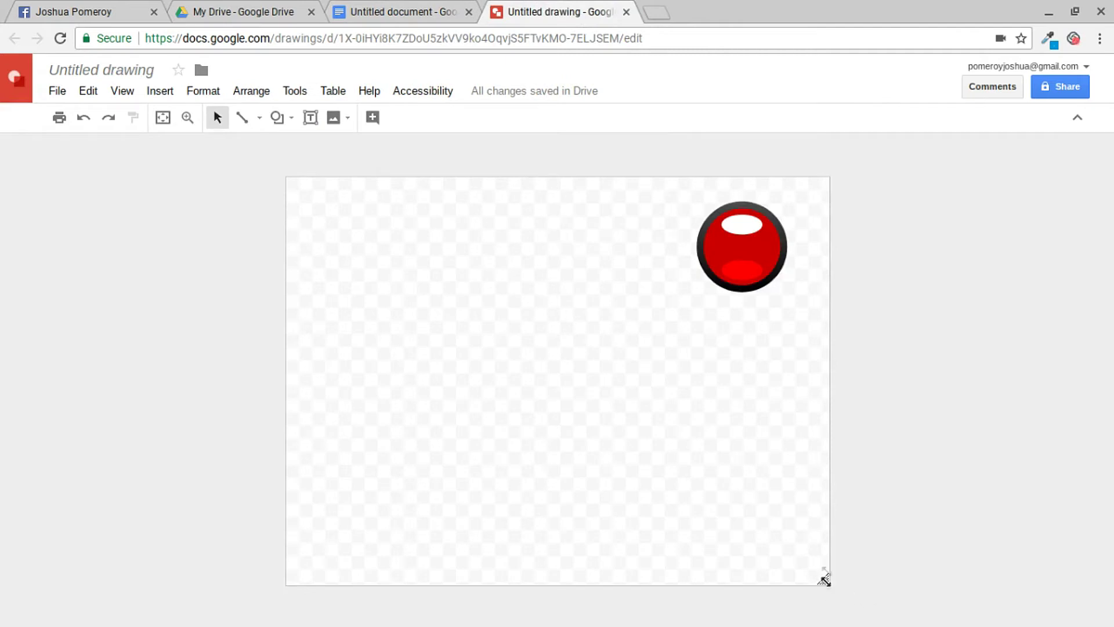
left_click_drag(825, 579, 852, 313)
- Readjust the canvas height and reselect the red button group
left_click_drag(825, 410, 831, 556)
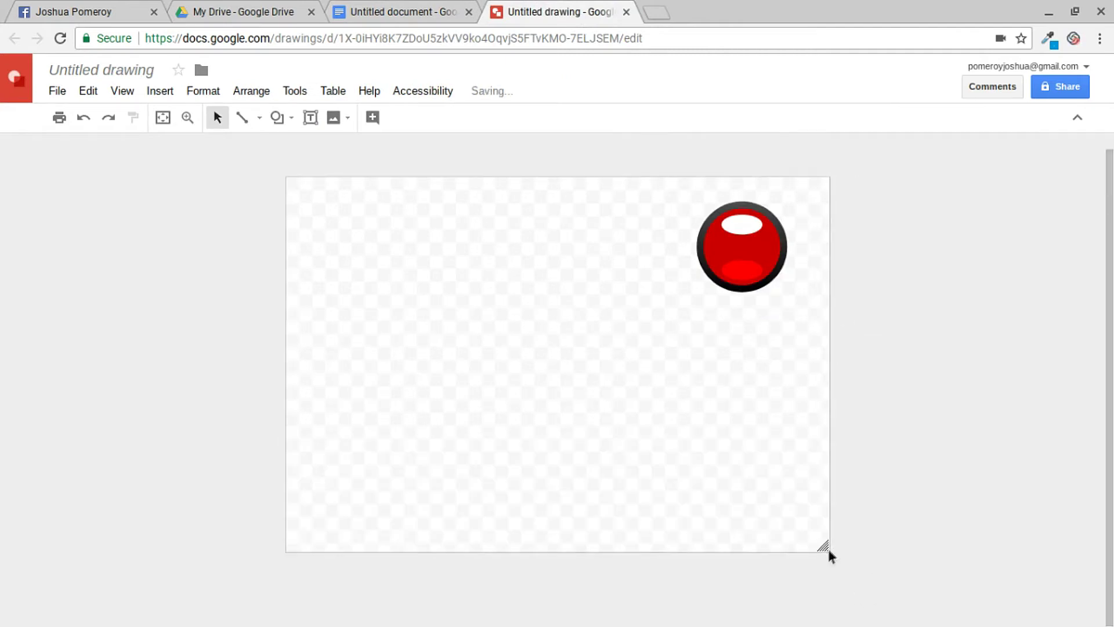
left_click(65, 91)
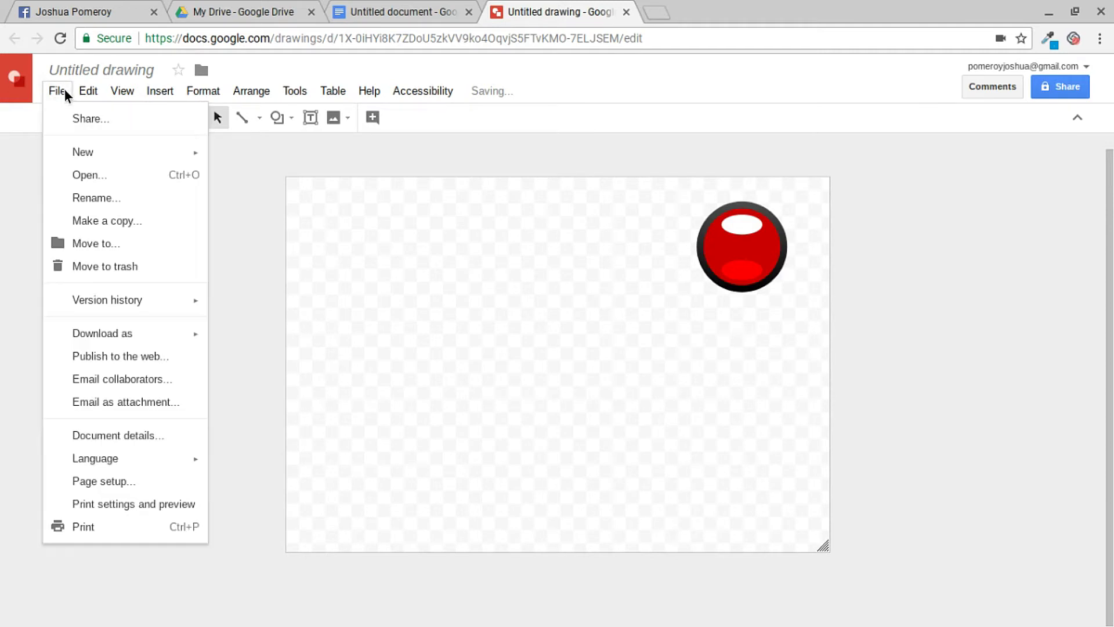
left_click(61, 93)
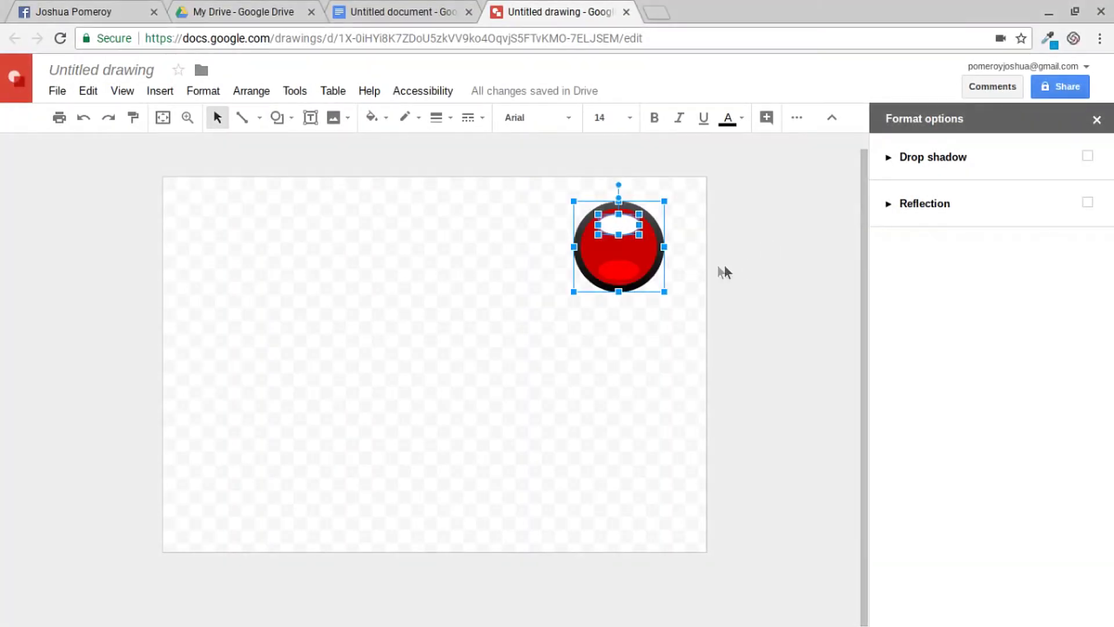
left_click(694, 256)
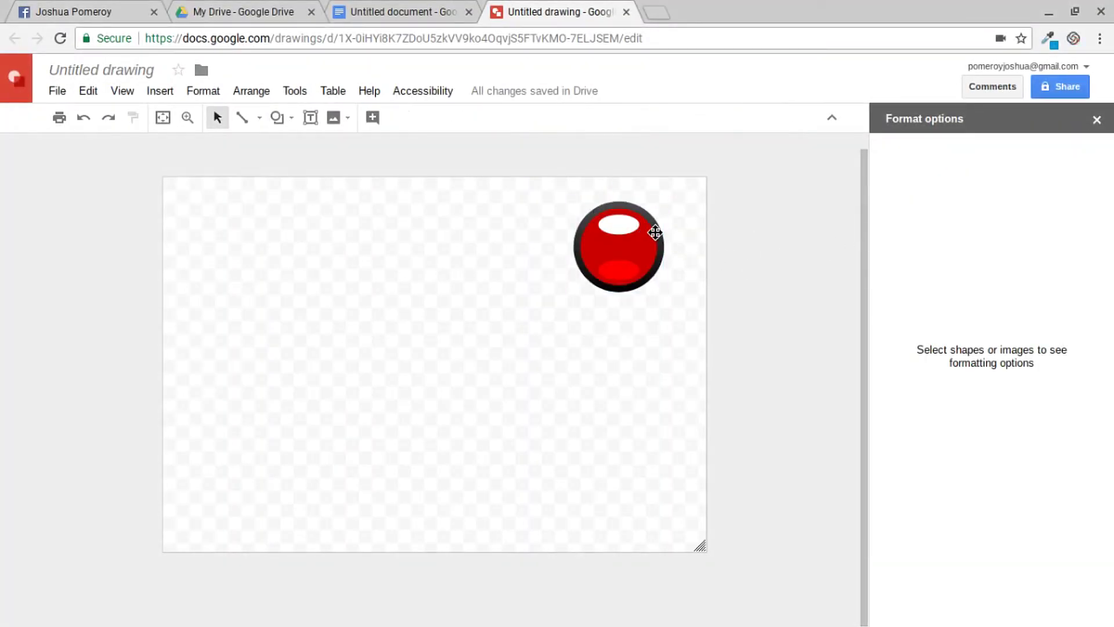
left_click(657, 234)
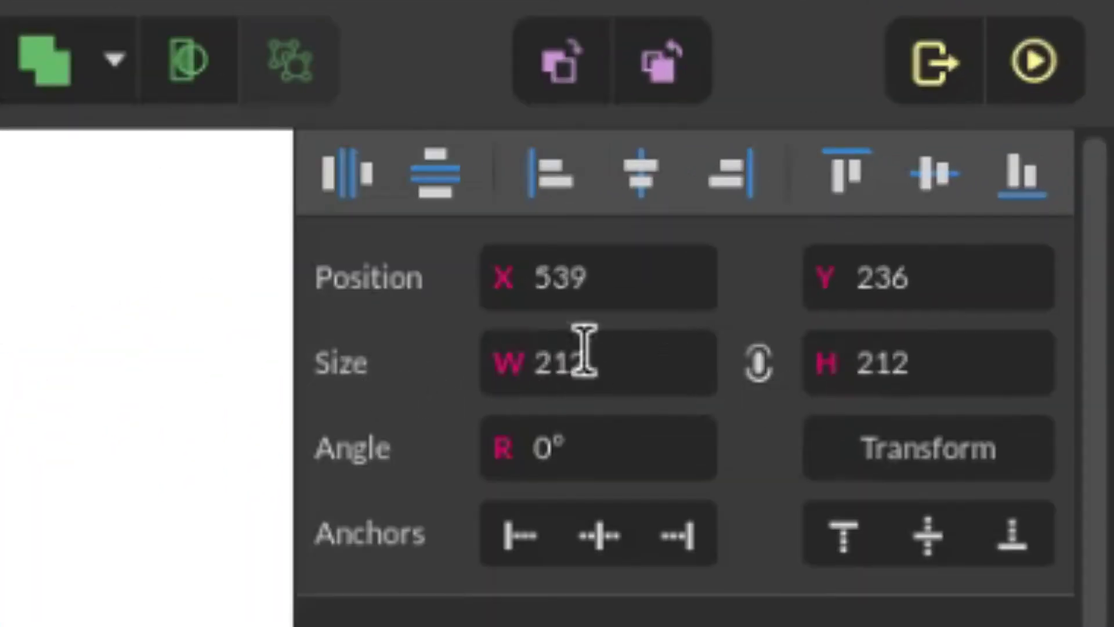
- Set the Gravit outer circle's width to 500, then return to Google Drawings
left_click(632, 354)
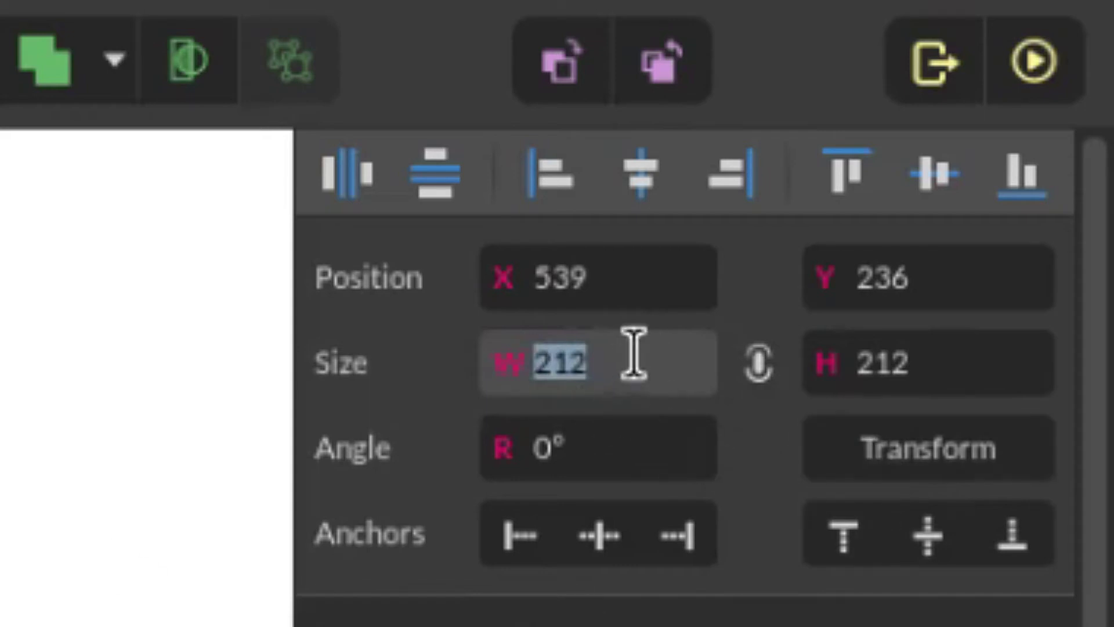
type("500")
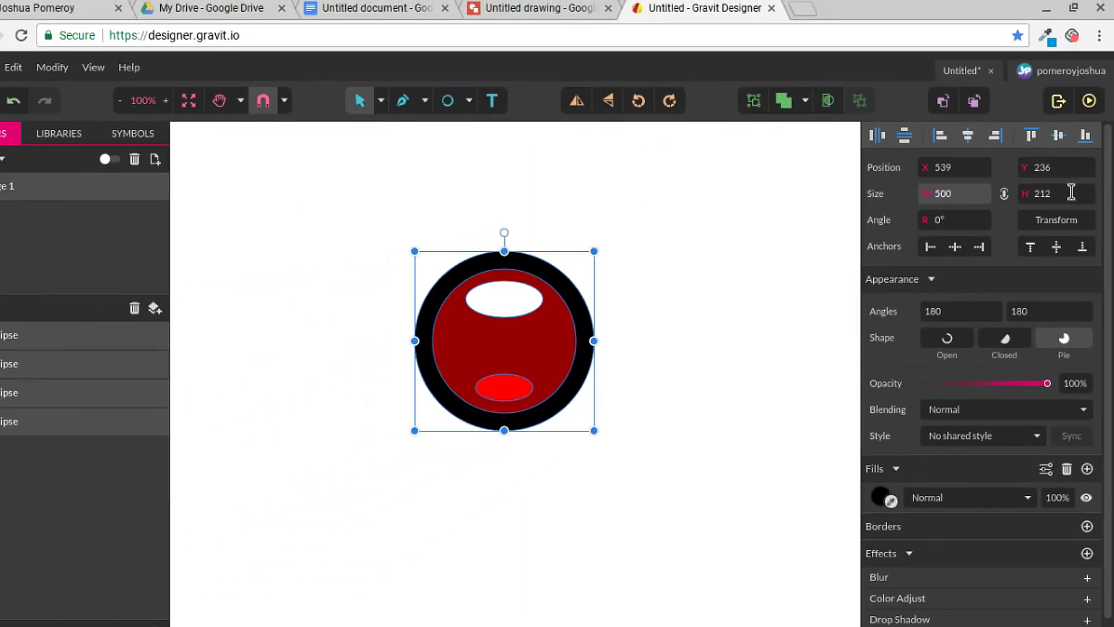
key("Return")
left_click(43, 382)
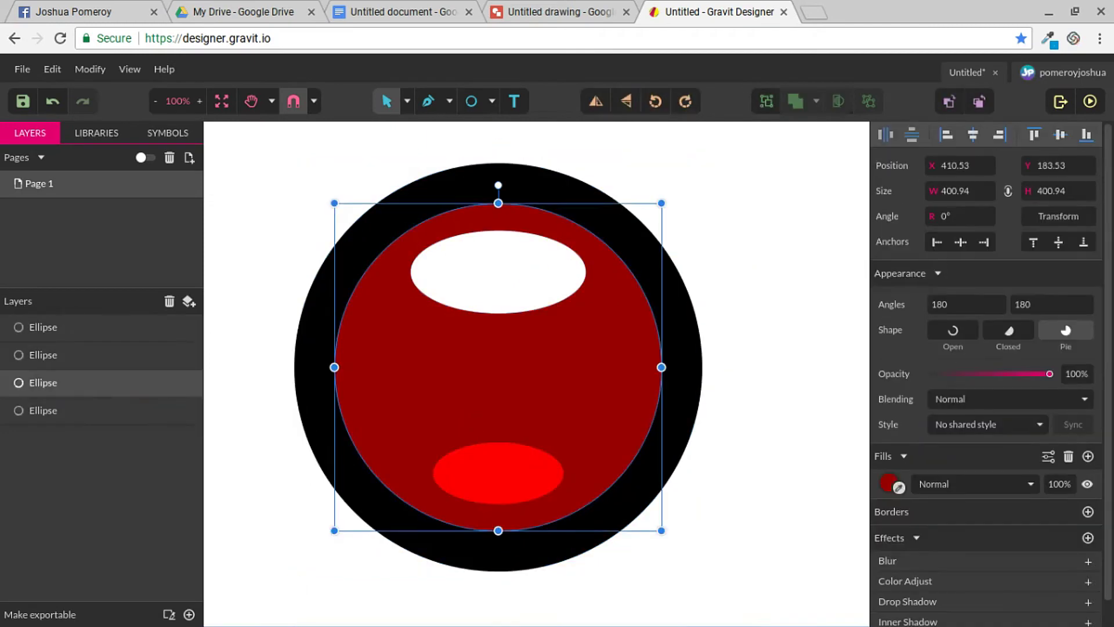
left_click(43, 411)
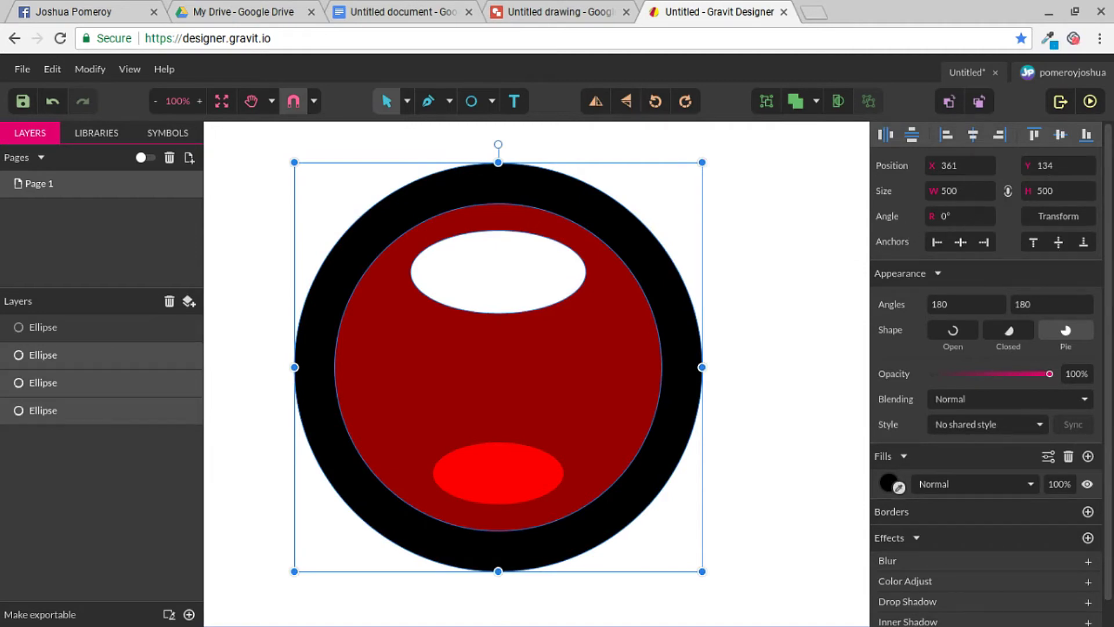
left_click(560, 12)
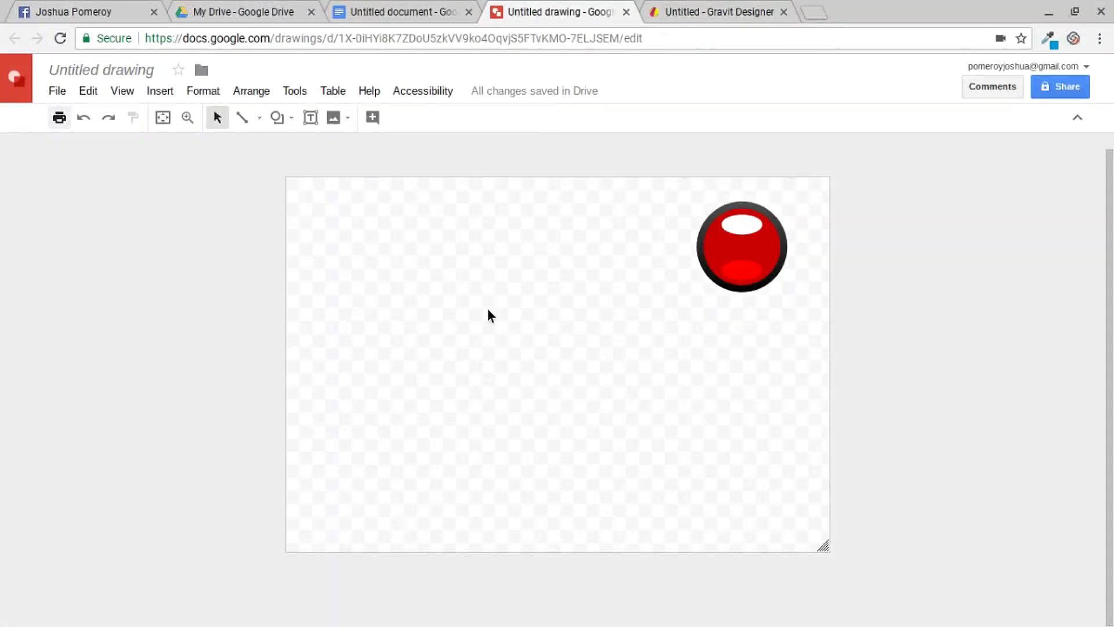
- Display the Line tool's types: Line, Arrow, connectors, Curve, Polyline and Scribble
left_click(259, 118)
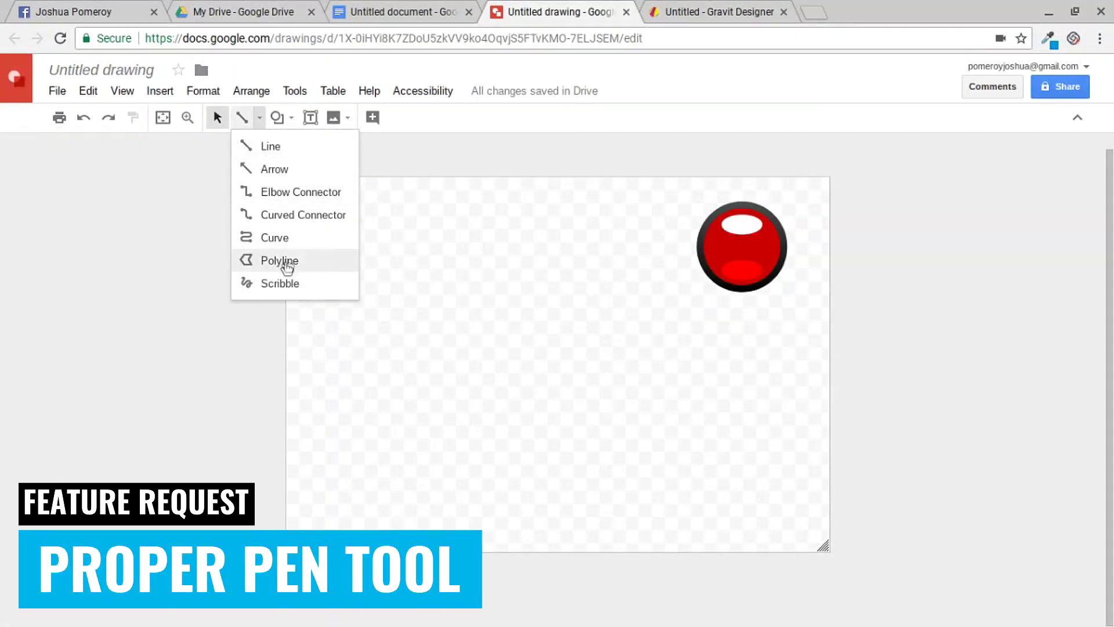
left_click(494, 269)
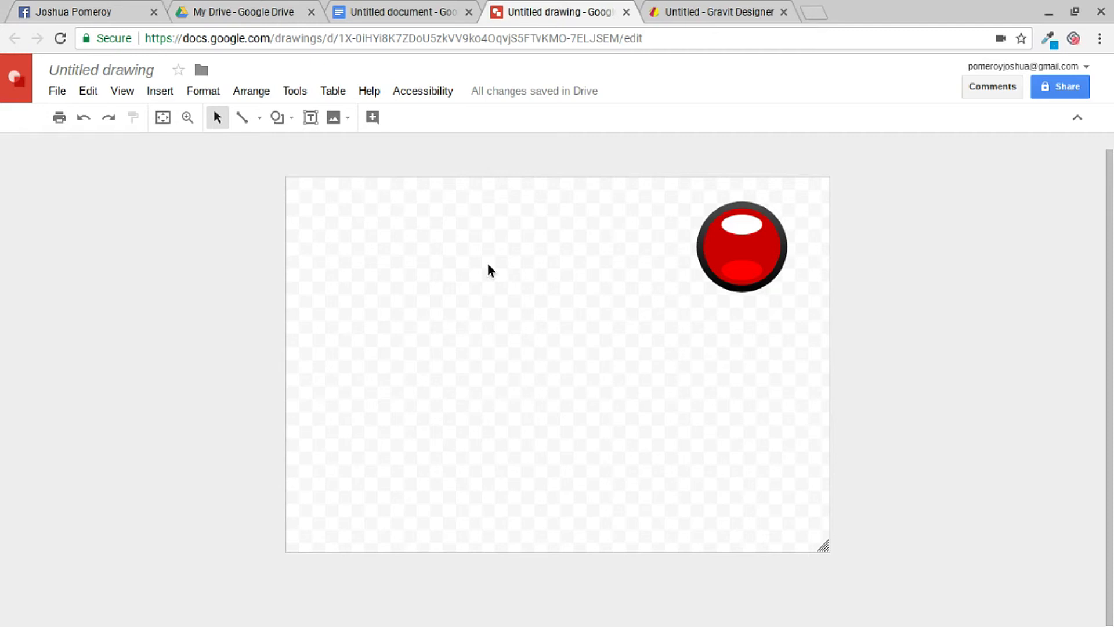
left_click(260, 118)
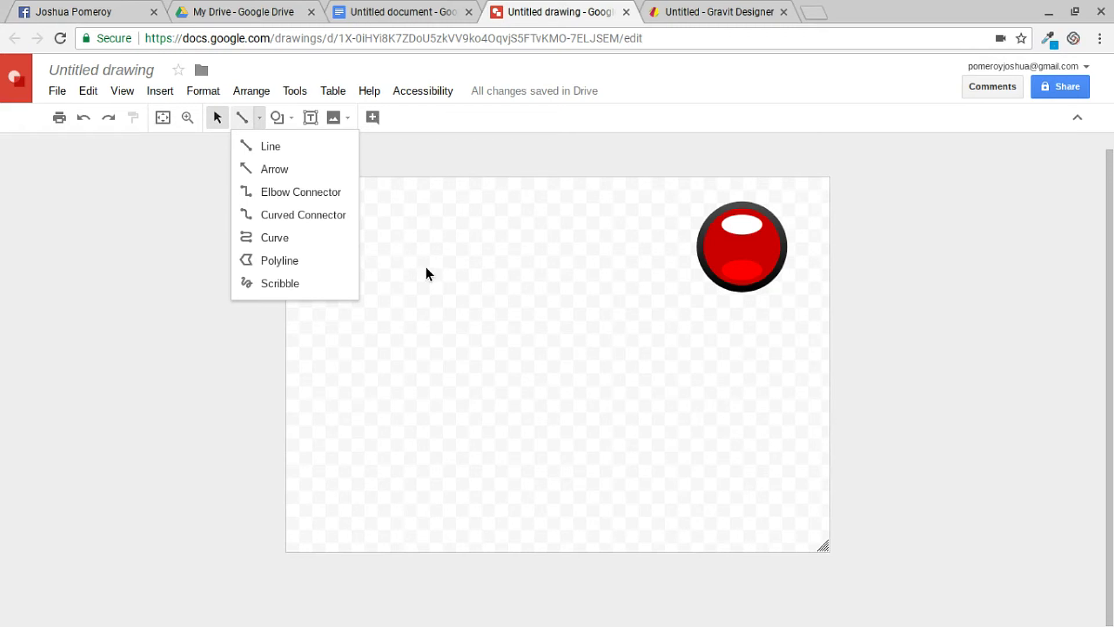
- In Gravit Designer, draw a closed curved hook-shaped path with the Pen tool right of the red button
left_click(695, 9)
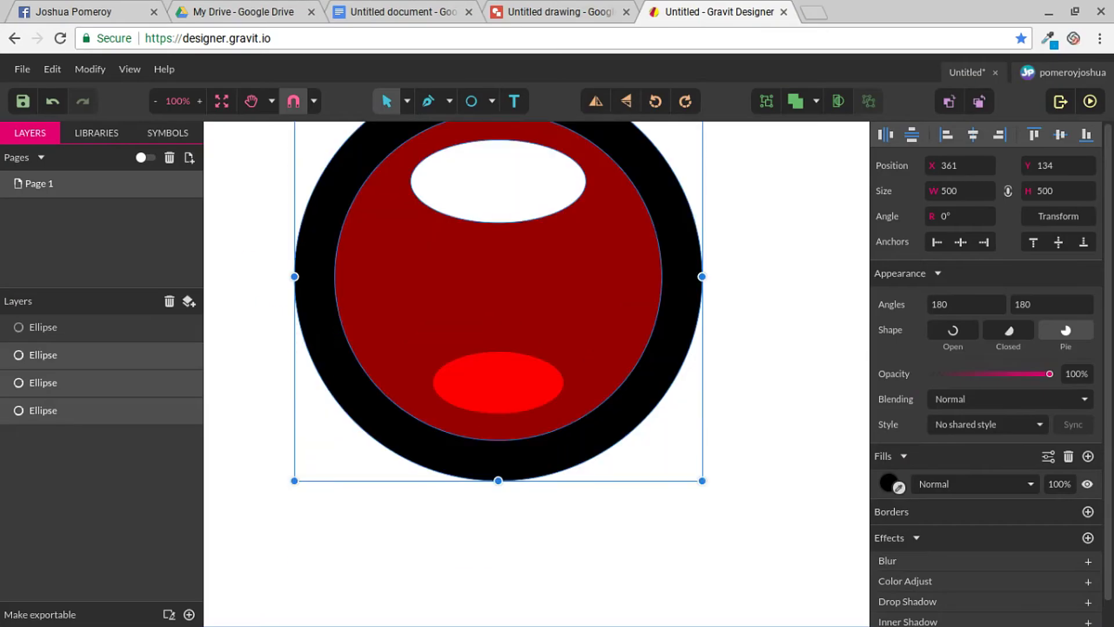
key("ctrl+minus")
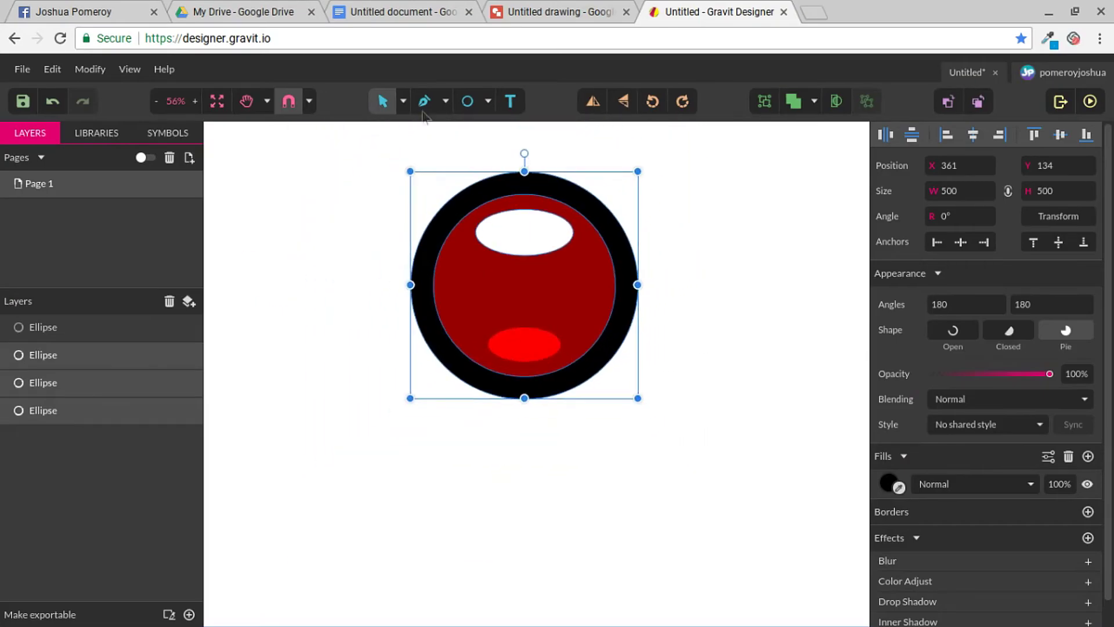
left_click(429, 105)
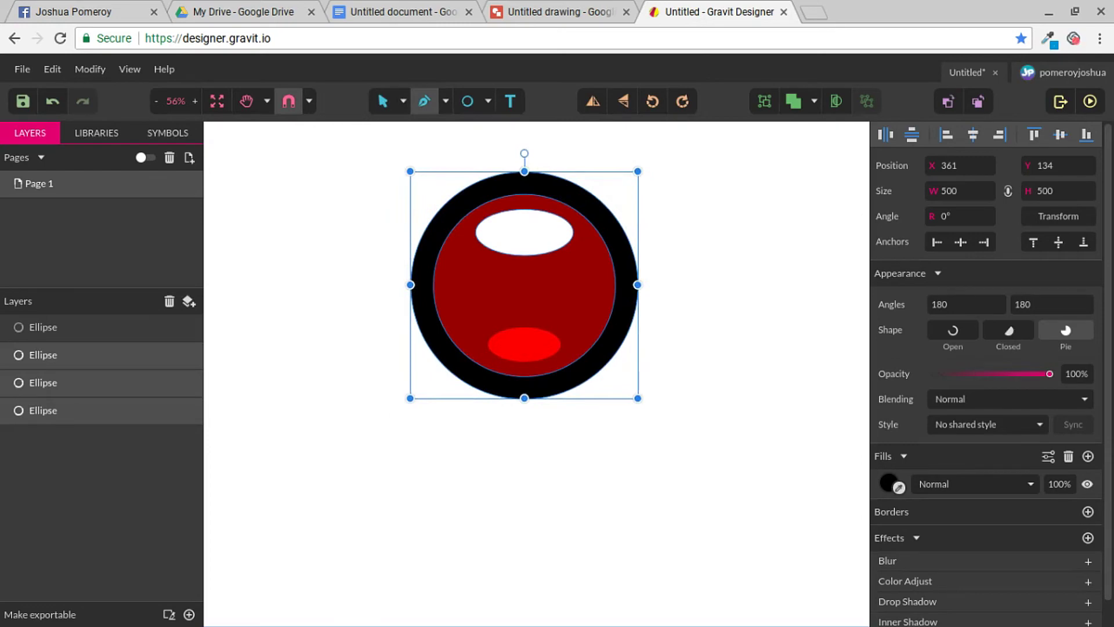
left_click(692, 188)
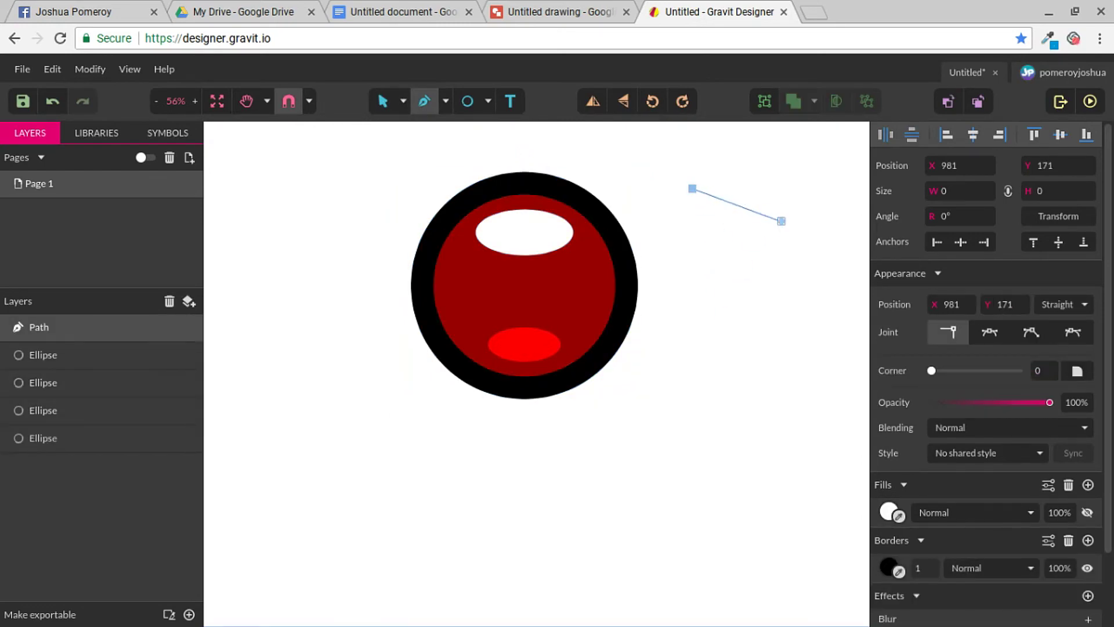
left_click_drag(782, 221, 772, 292)
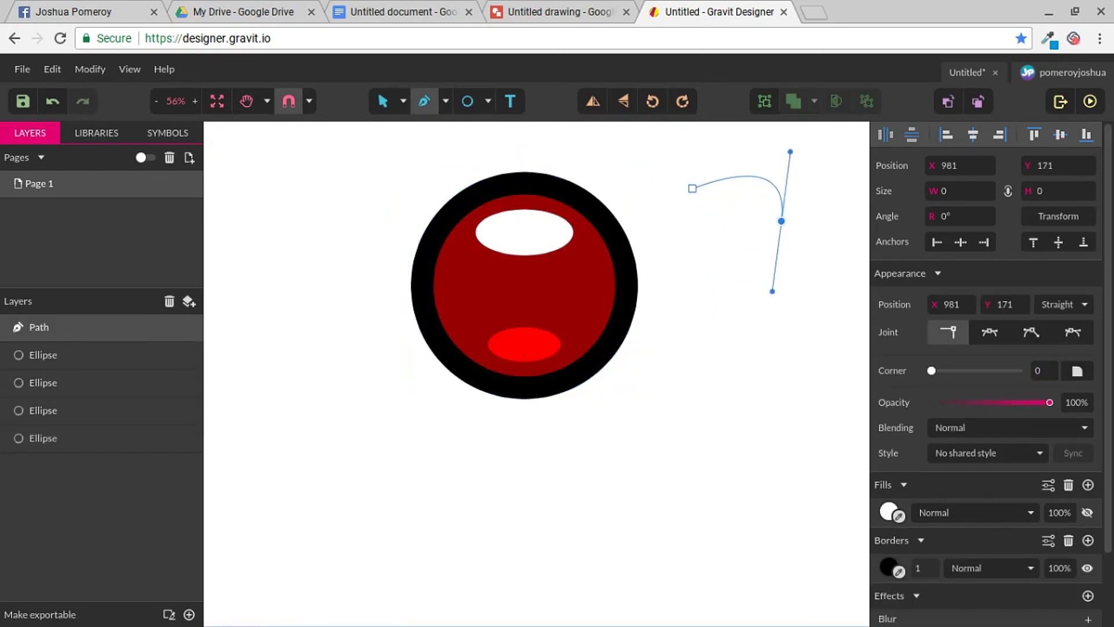
left_click_drag(772, 291, 741, 198)
left_click_drag(754, 285, 785, 342)
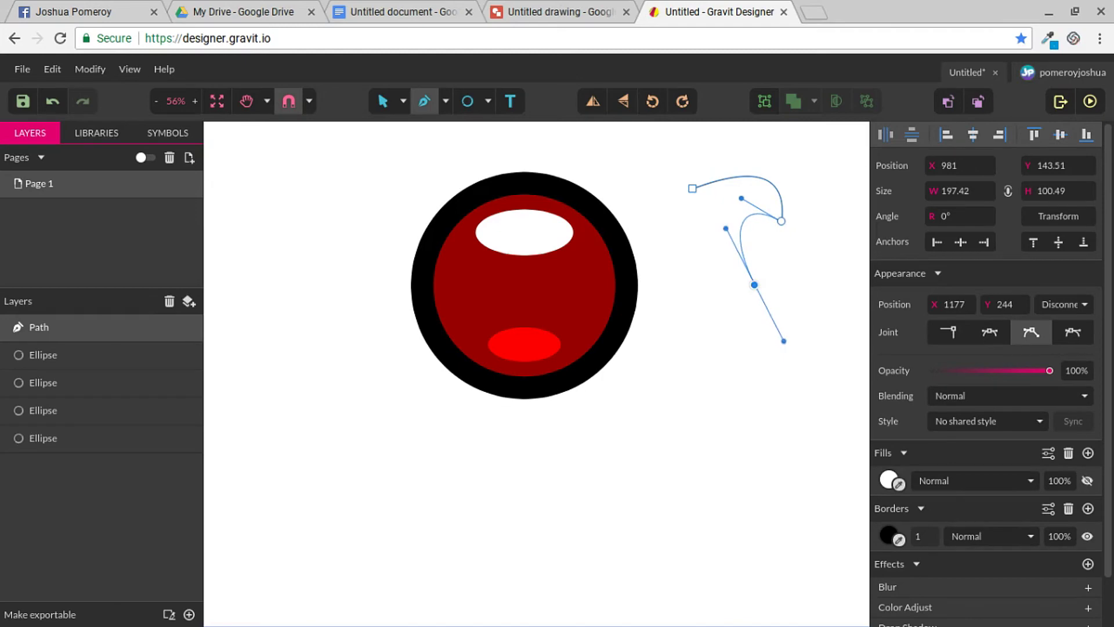
left_click(669, 450)
mouse_move(713, 236)
left_mouse_down()
mouse_move(622, 191)
mouse_move(652, 156)
mouse_move(650, 216)
mouse_move(694, 232)
mouse_move(719, 222)
mouse_move(690, 234)
left_mouse_up()
left_click_drag(692, 188, 642, 181)
key("Escape")
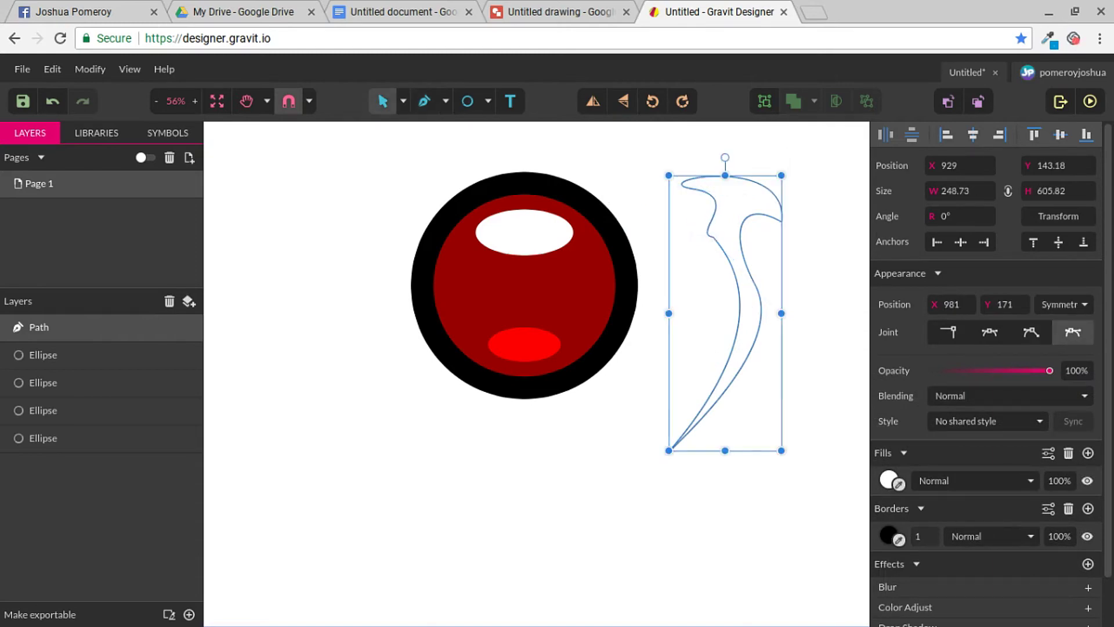
- Fill the hook shape with solid black, then deselect it
left_click(889, 481)
left_click(900, 437)
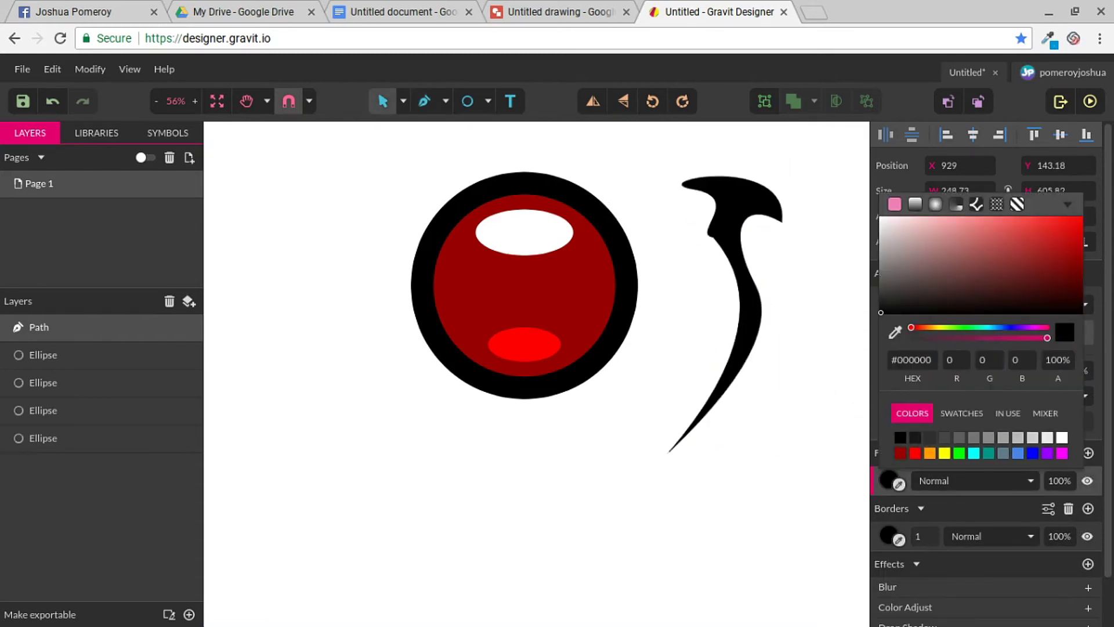
left_click_drag(753, 174, 793, 214)
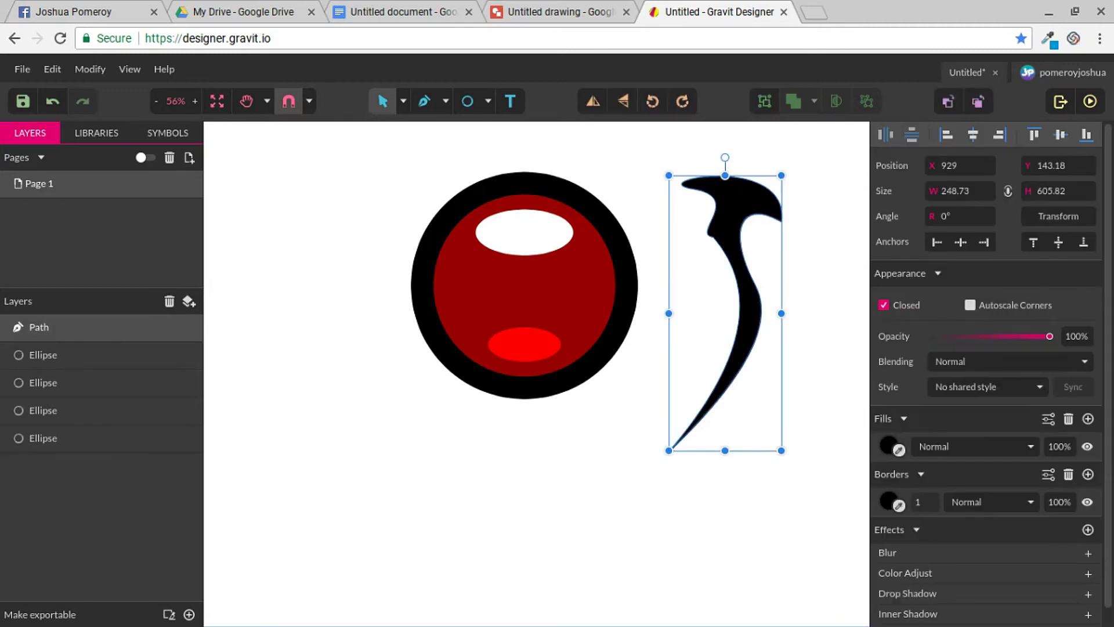
key("Escape")
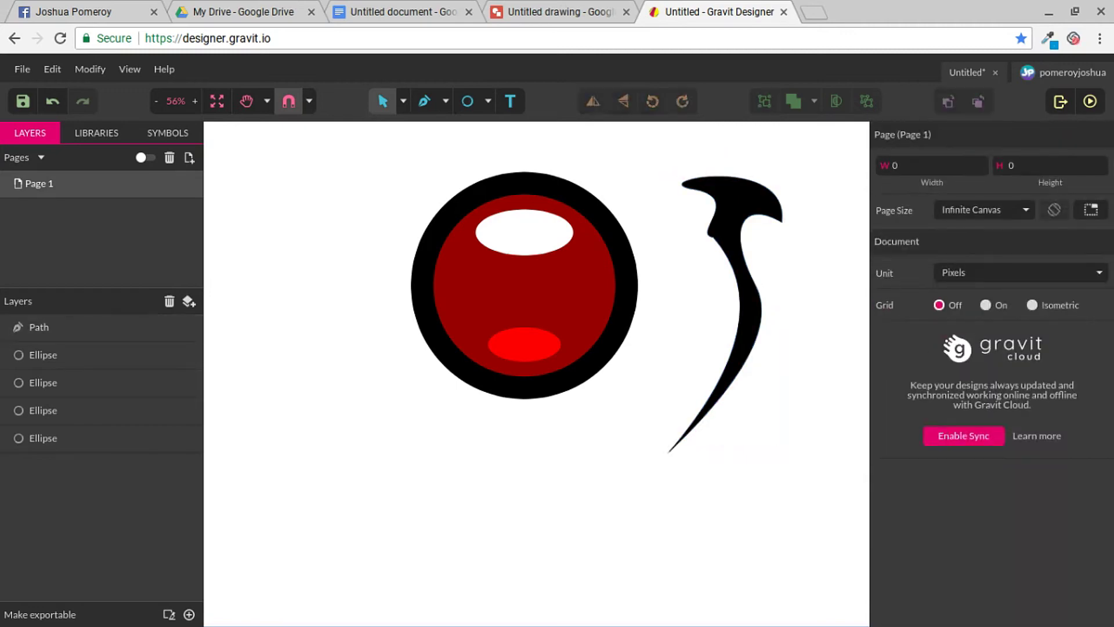
- Bring the Google Drawings red-button drawing back on screen, then select the Untitled document tab
left_click(542, 12)
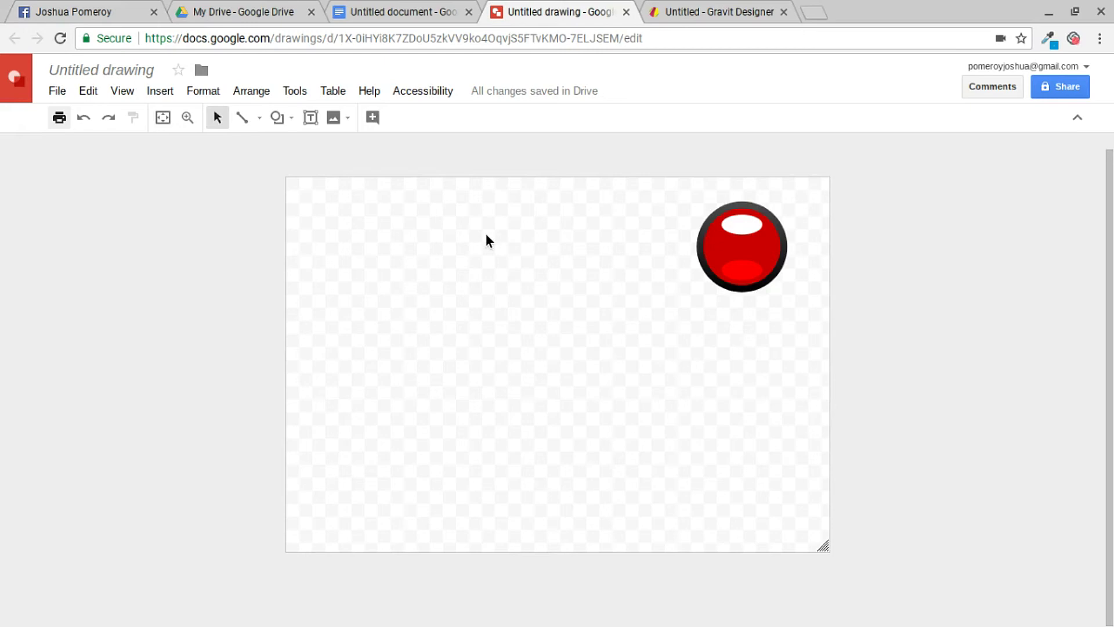
left_click(401, 13)
- In Gravit, drag a middle anchor of the black hook inward to slim its stem, then return to Google Drawings
left_click(535, 15)
left_click(644, 16)
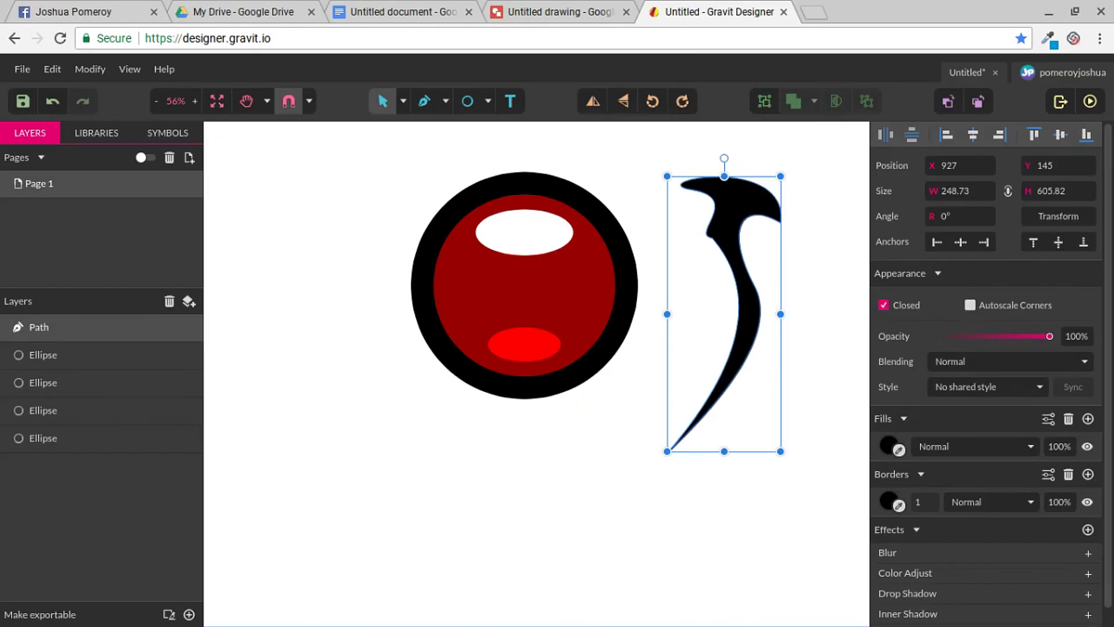
key("Return")
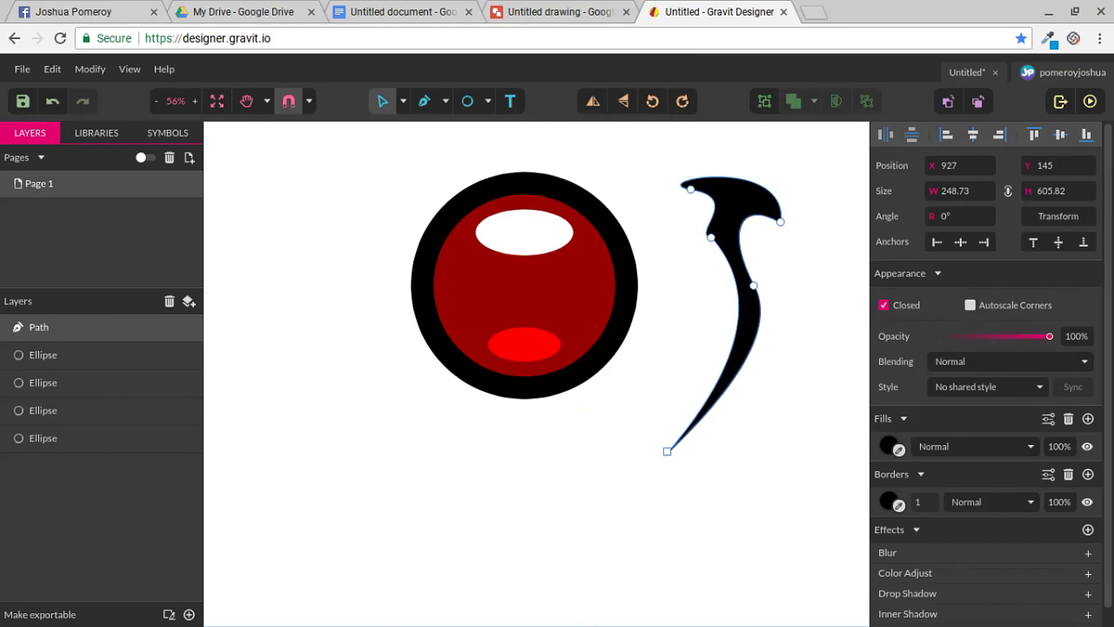
left_click_drag(712, 237, 731, 300)
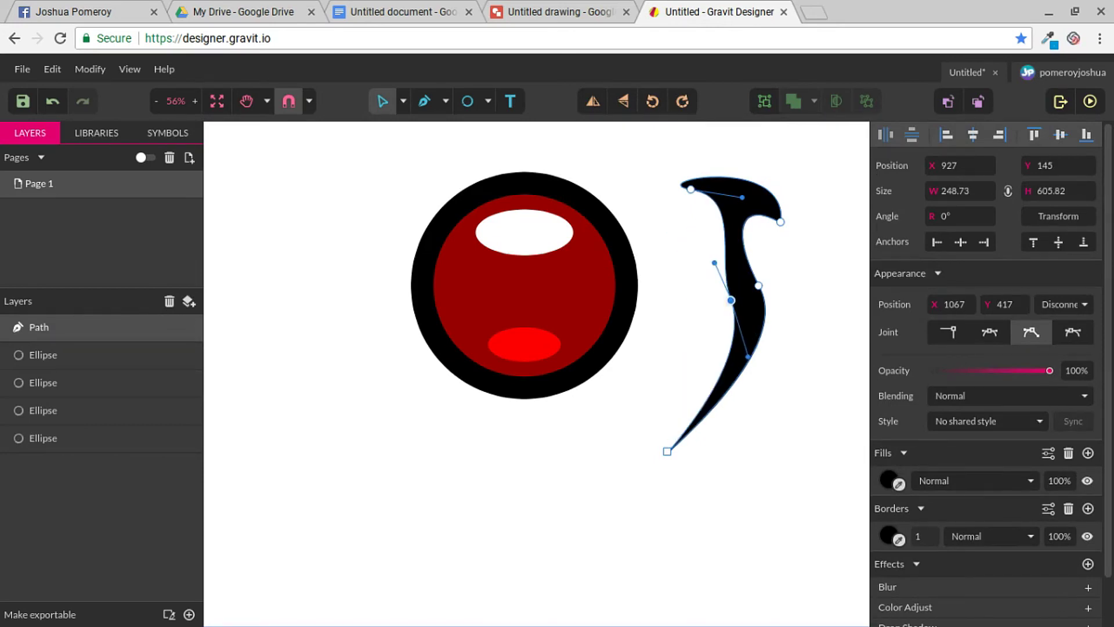
key("Escape")
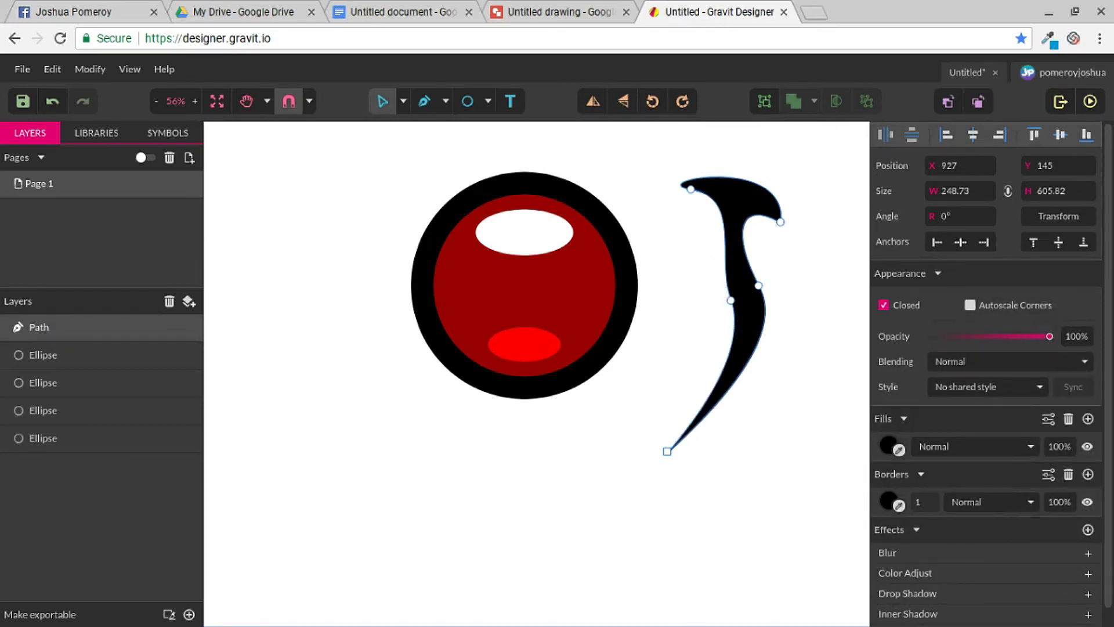
left_click(556, 8)
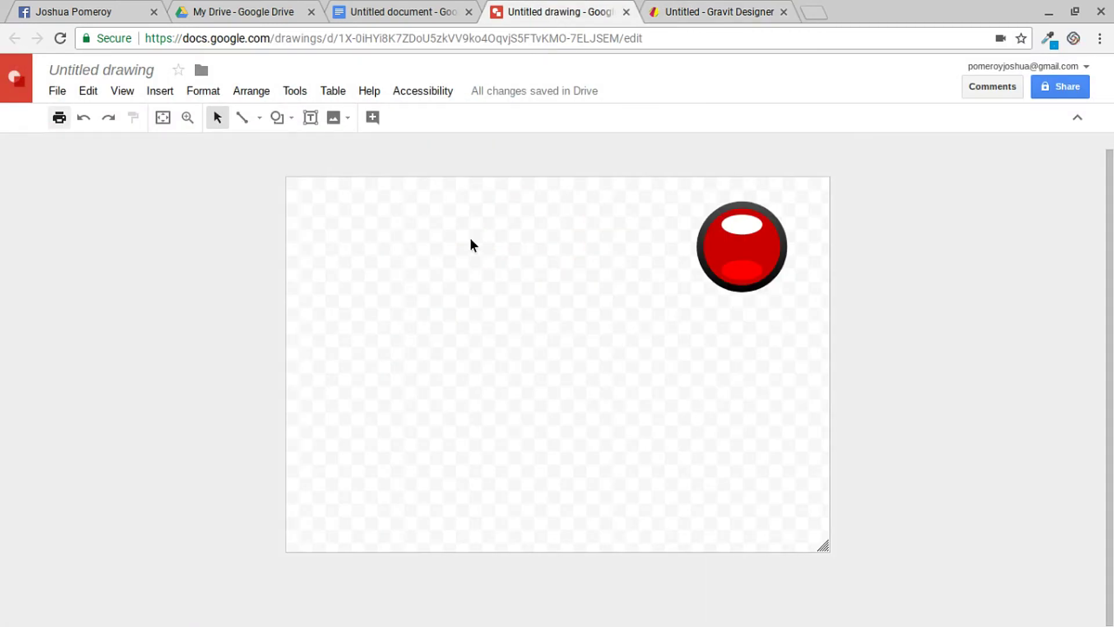
left_click(691, 12)
left_click(719, 8)
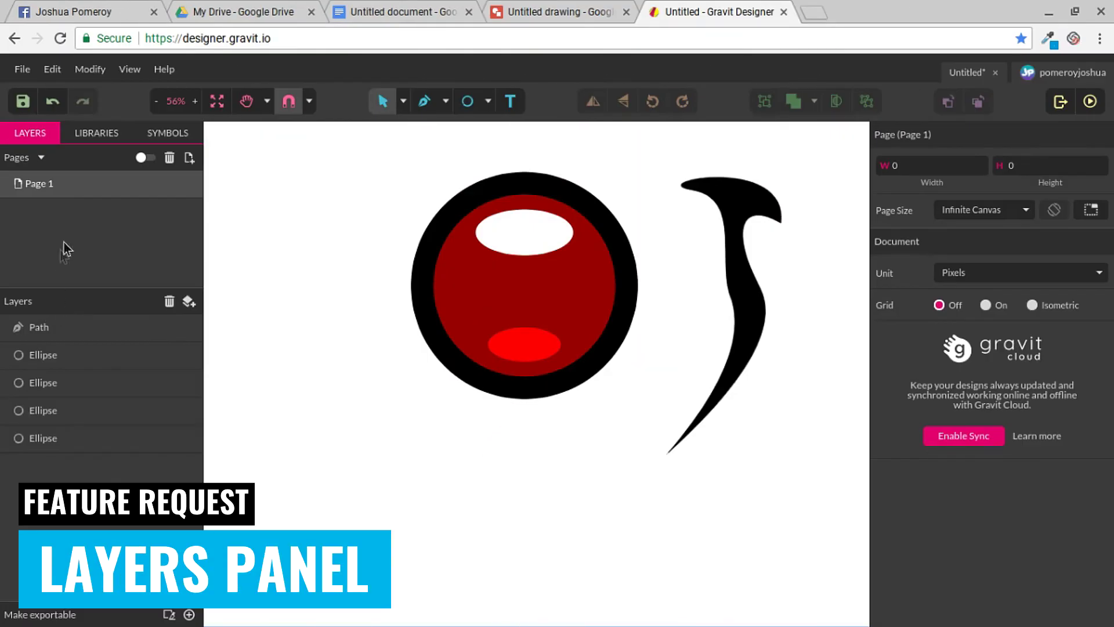
left_click(97, 328)
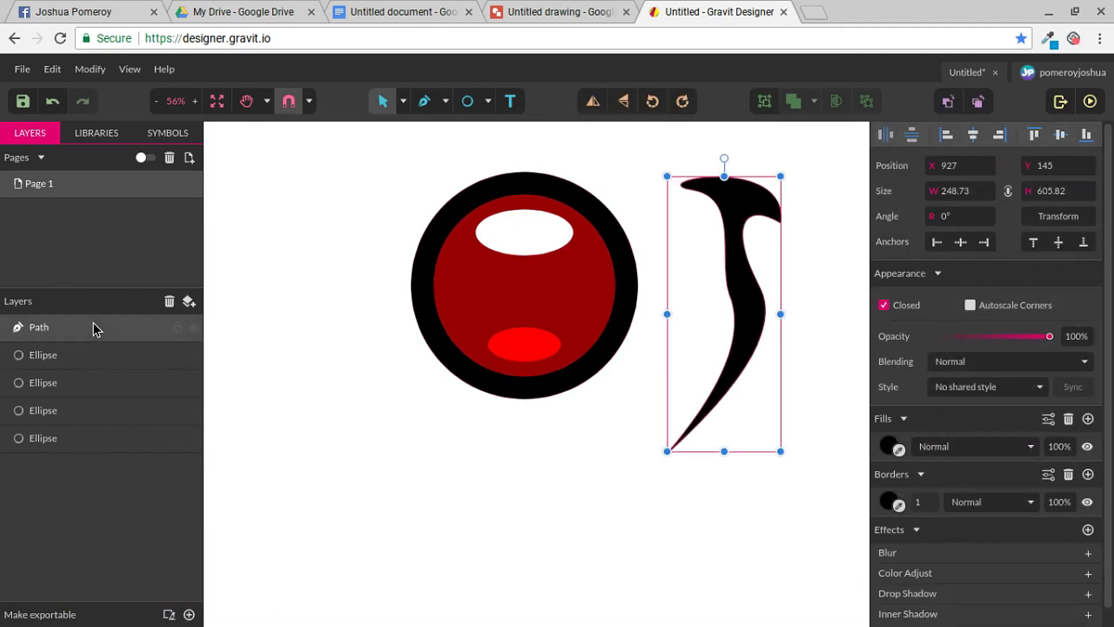
left_click(90, 361)
left_click(87, 389)
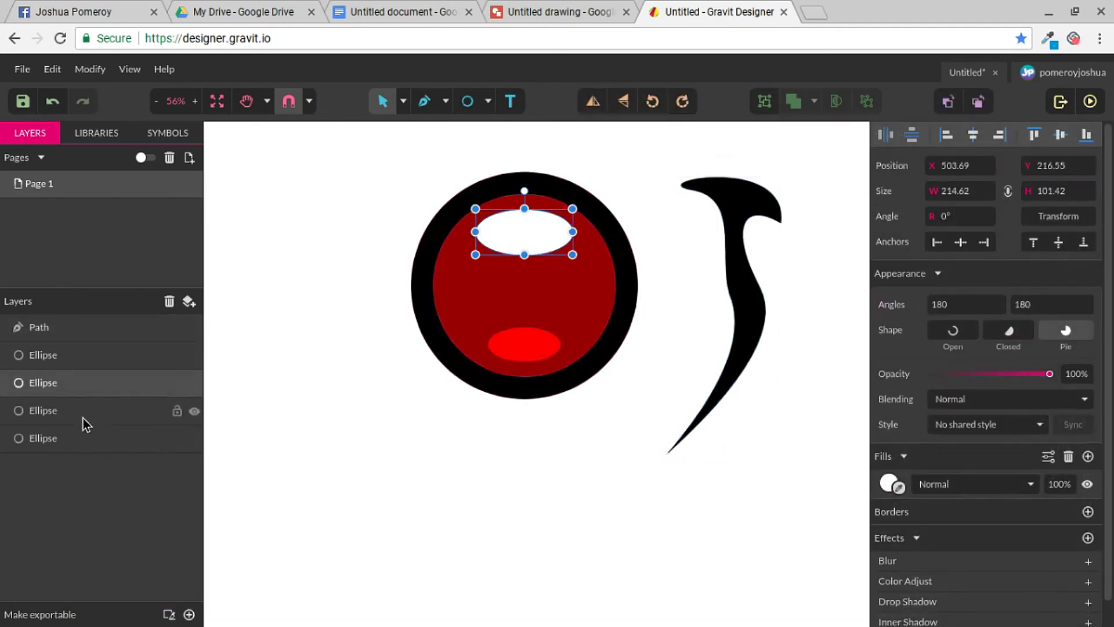
left_click(86, 417)
left_click(84, 440)
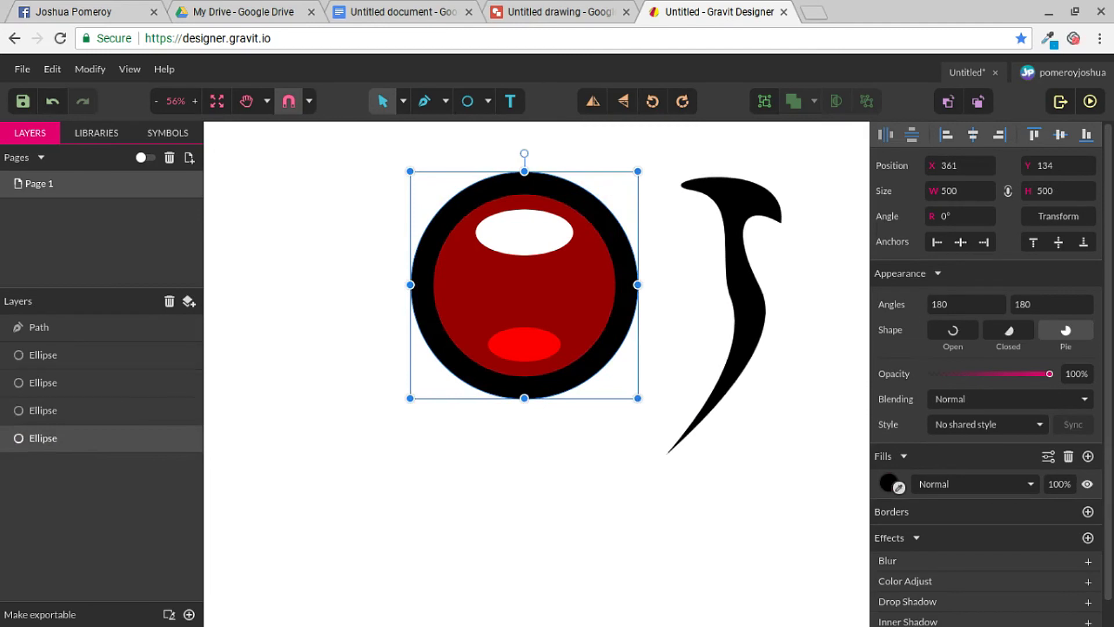
left_click(82, 412)
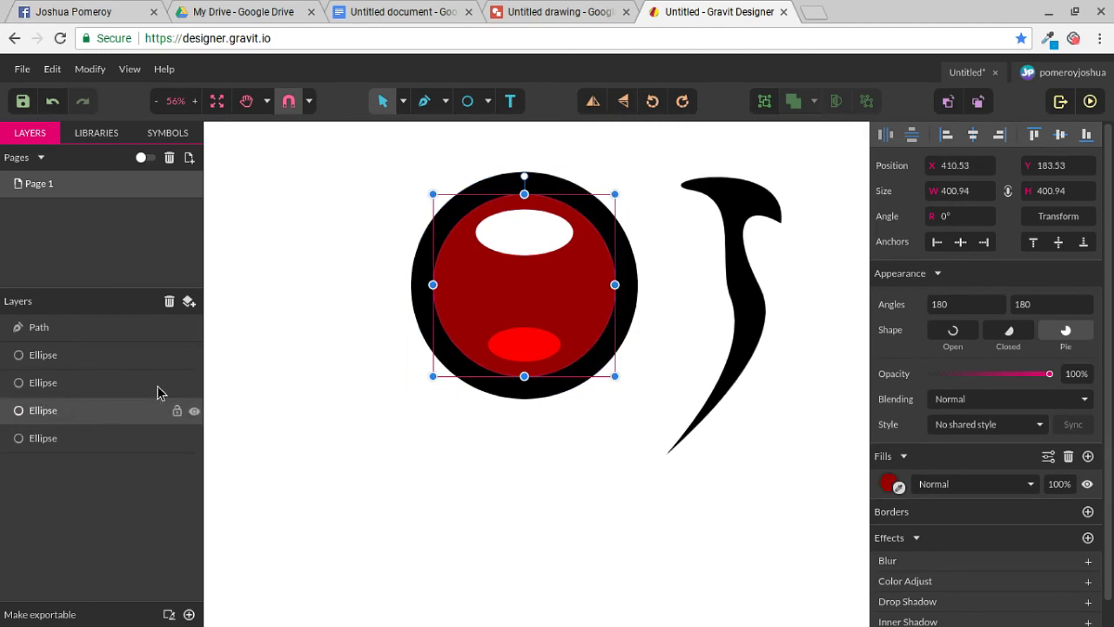
left_click(81, 329)
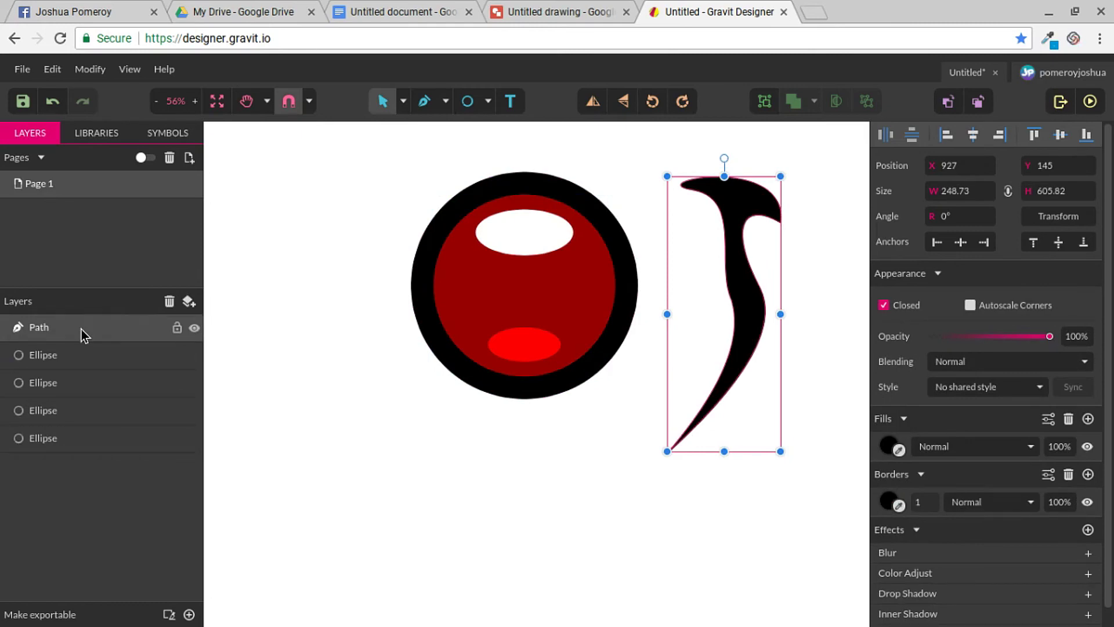
left_click(81, 383)
left_click(81, 354)
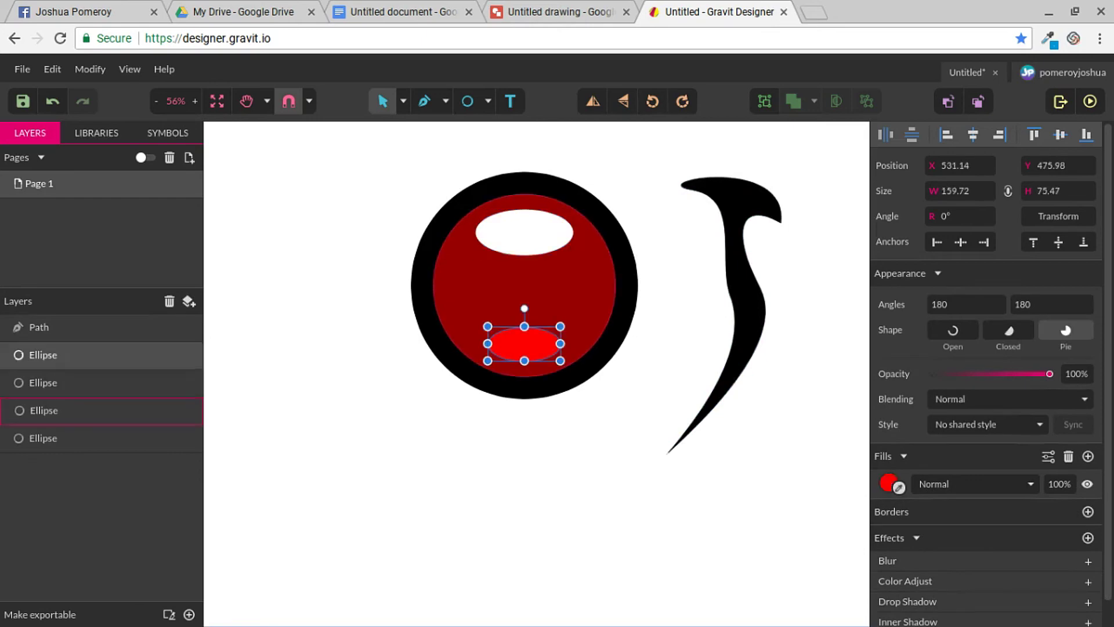
left_click(82, 410)
left_click(81, 438)
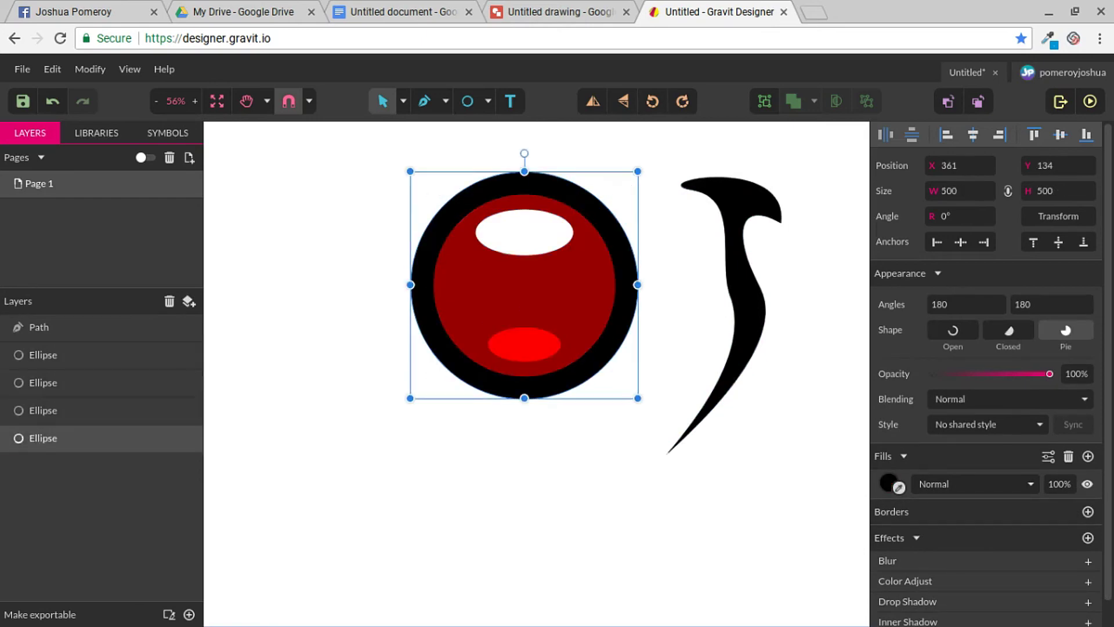
left_click(108, 412)
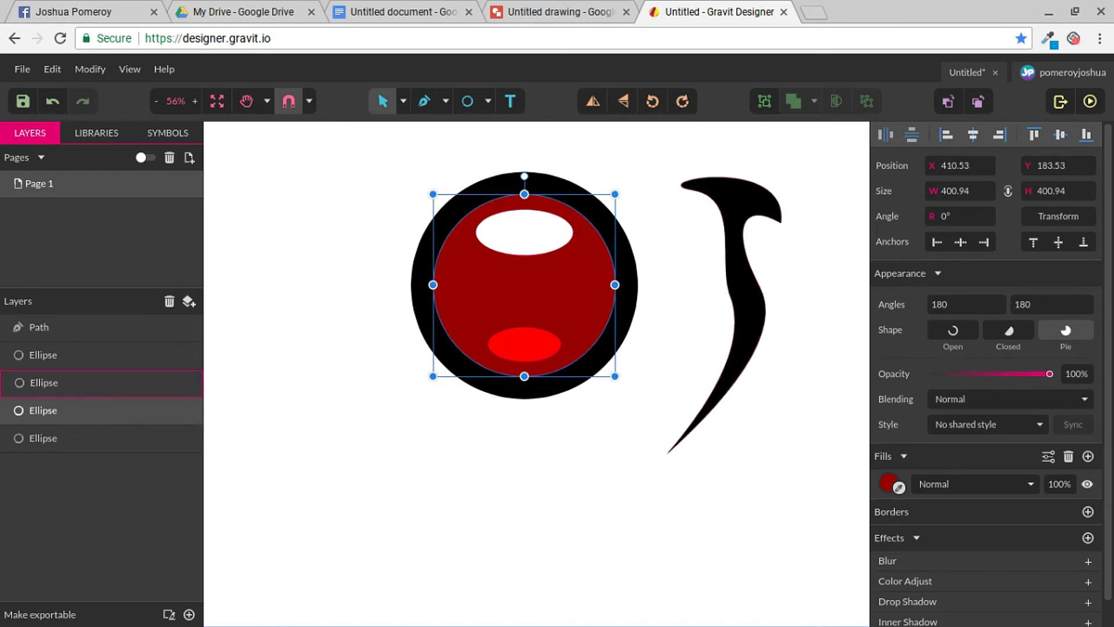
left_click(98, 363)
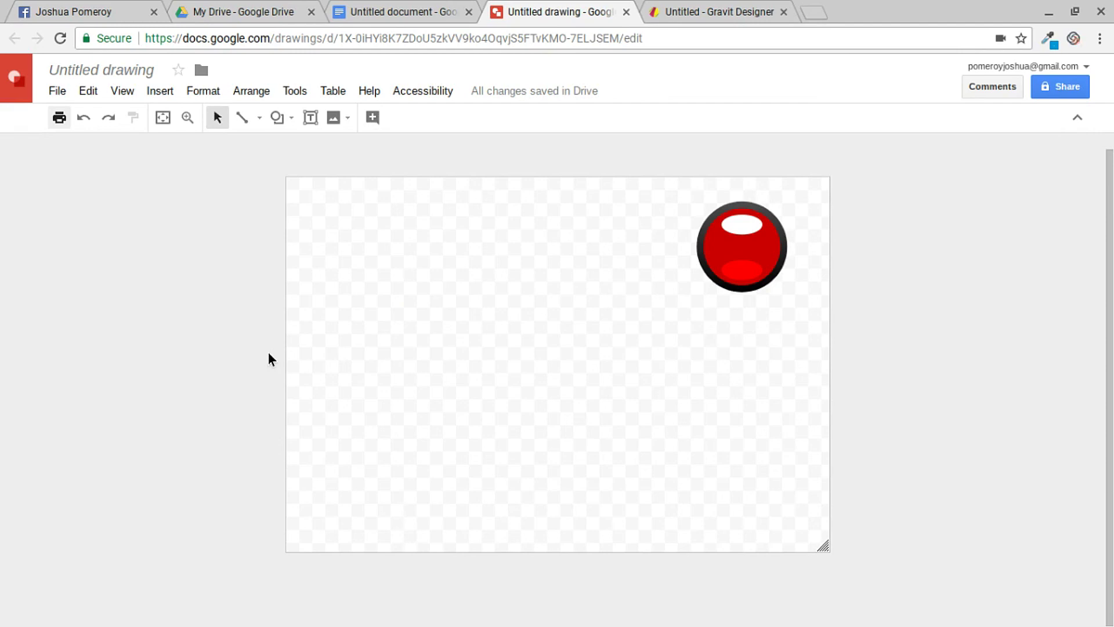
left_click(261, 16)
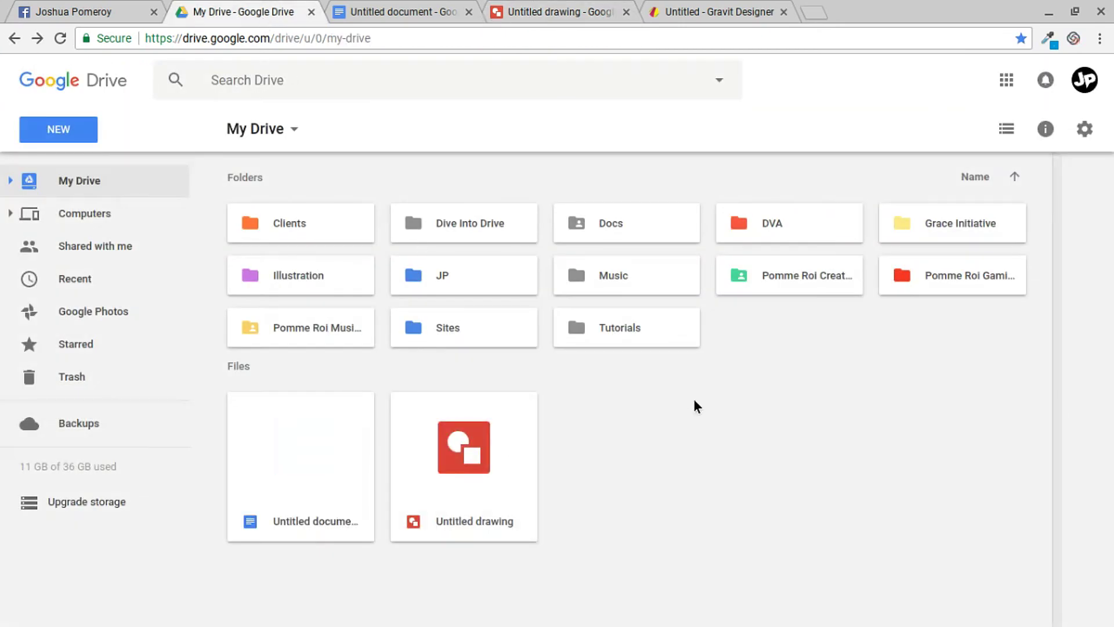
left_click(529, 13)
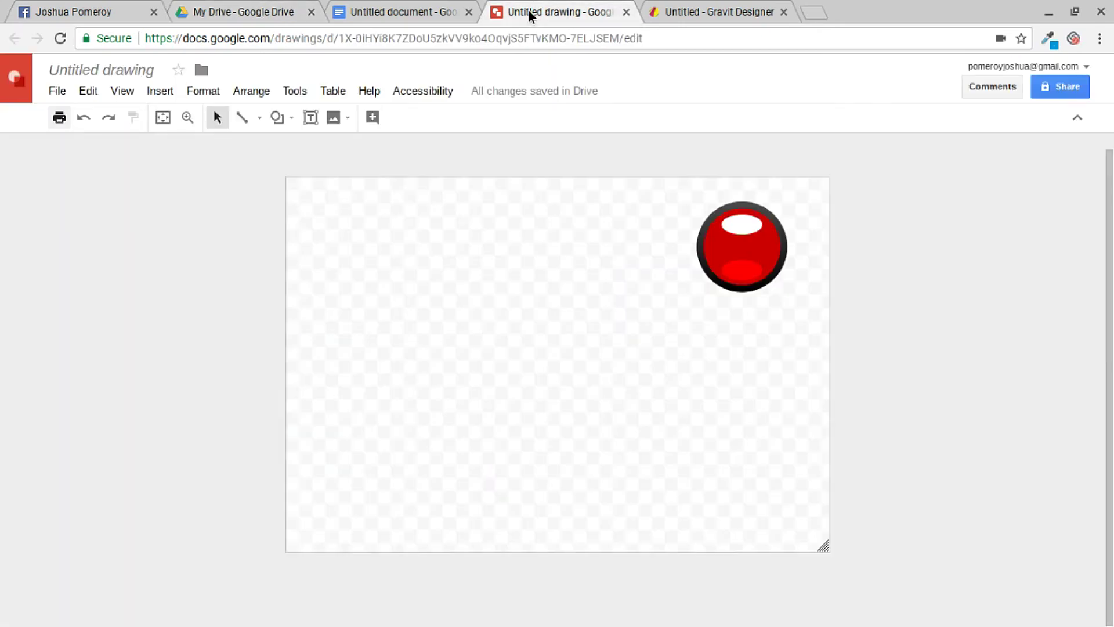